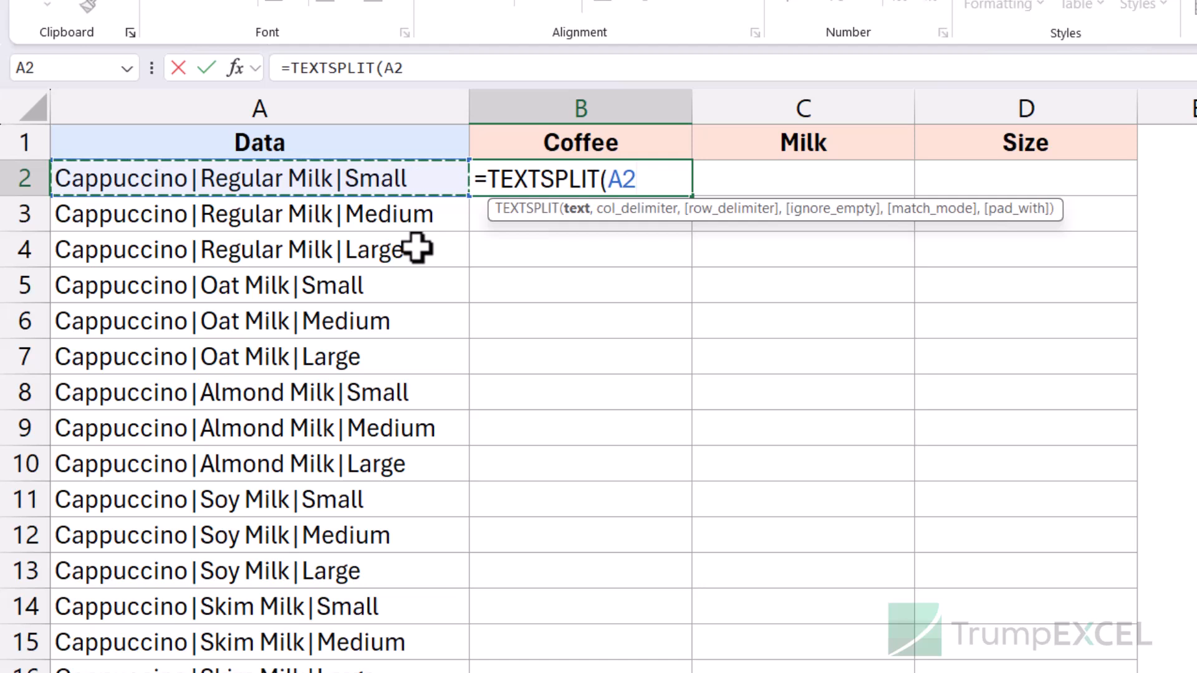
# Step: Complete the formula in B2 as =TEXTSPLIT(A2,"|") and select its spilled results across B2:D2
pyautogui.write(',"')
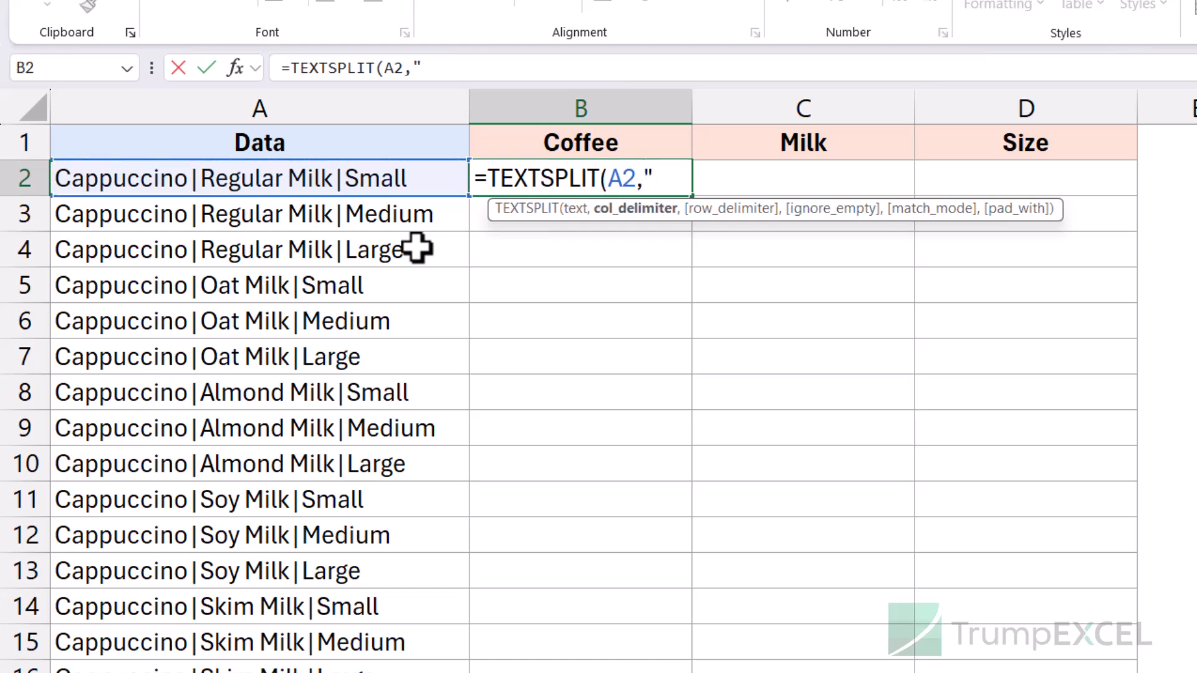
pyautogui.write('|")')
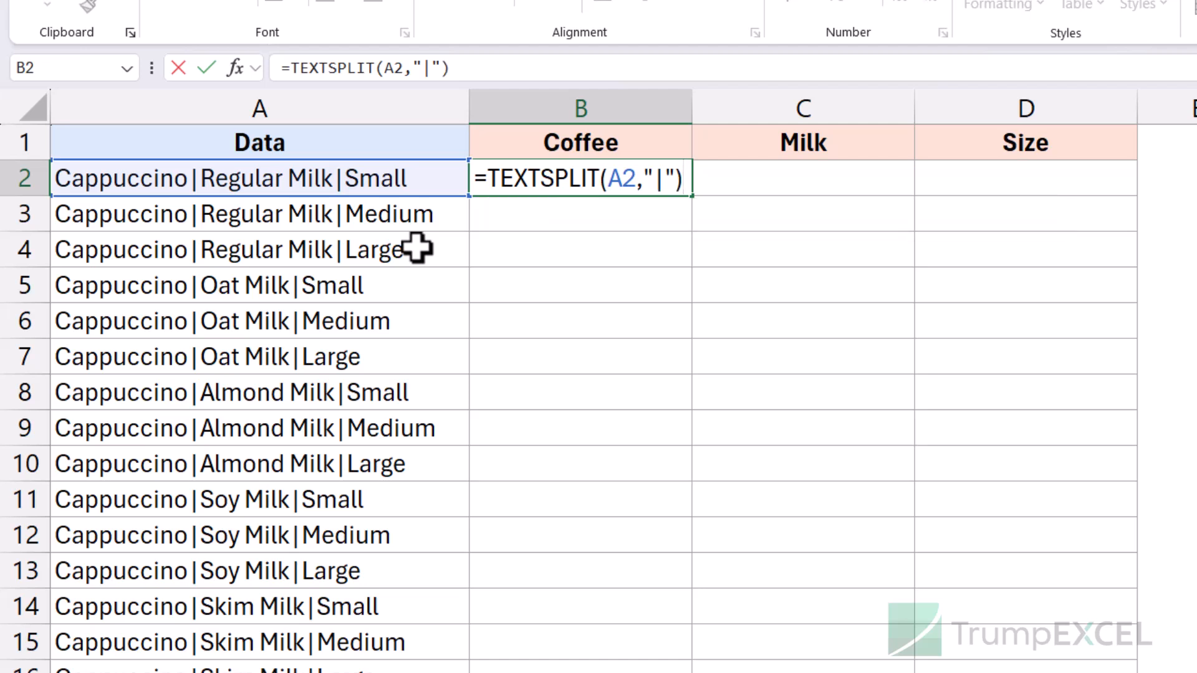
pyautogui.press('Return')
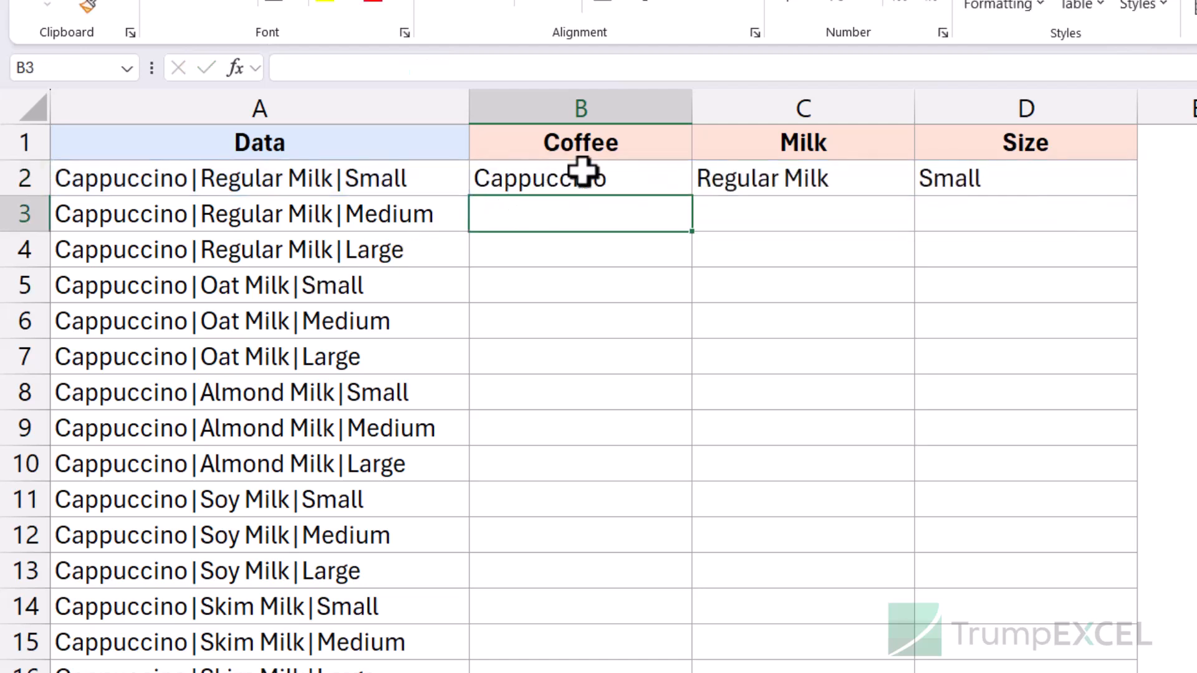
pyautogui.moveTo(583, 171); pyautogui.dragTo(933, 173)
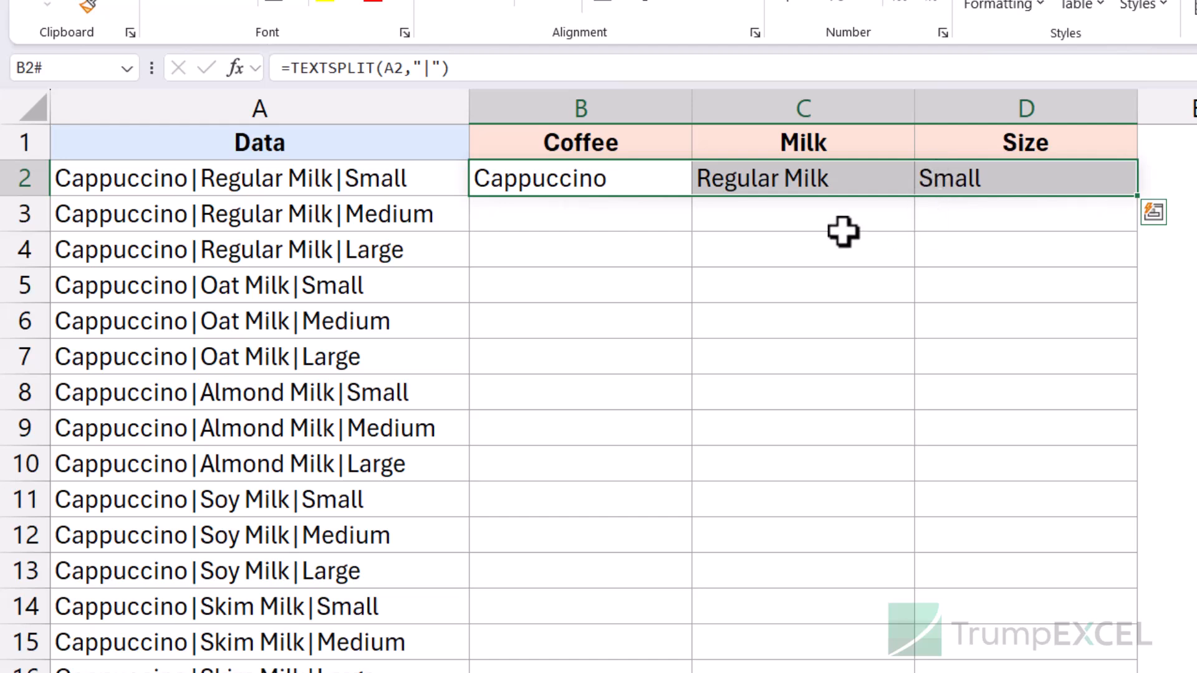
# Step: Try to split all data rows at once by replacing B2's formula with =TEXTSPLIT(A2:A76,"|")
pyautogui.click(666, 182)
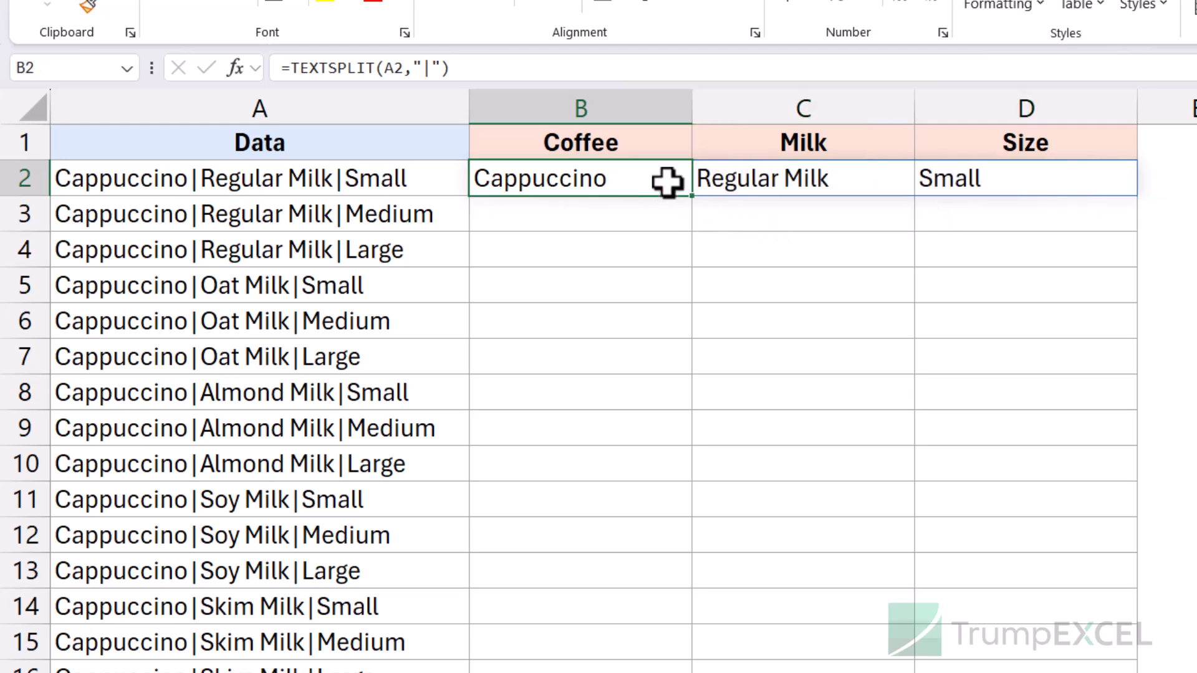
pyautogui.press('Delete')
pyautogui.write('=text')
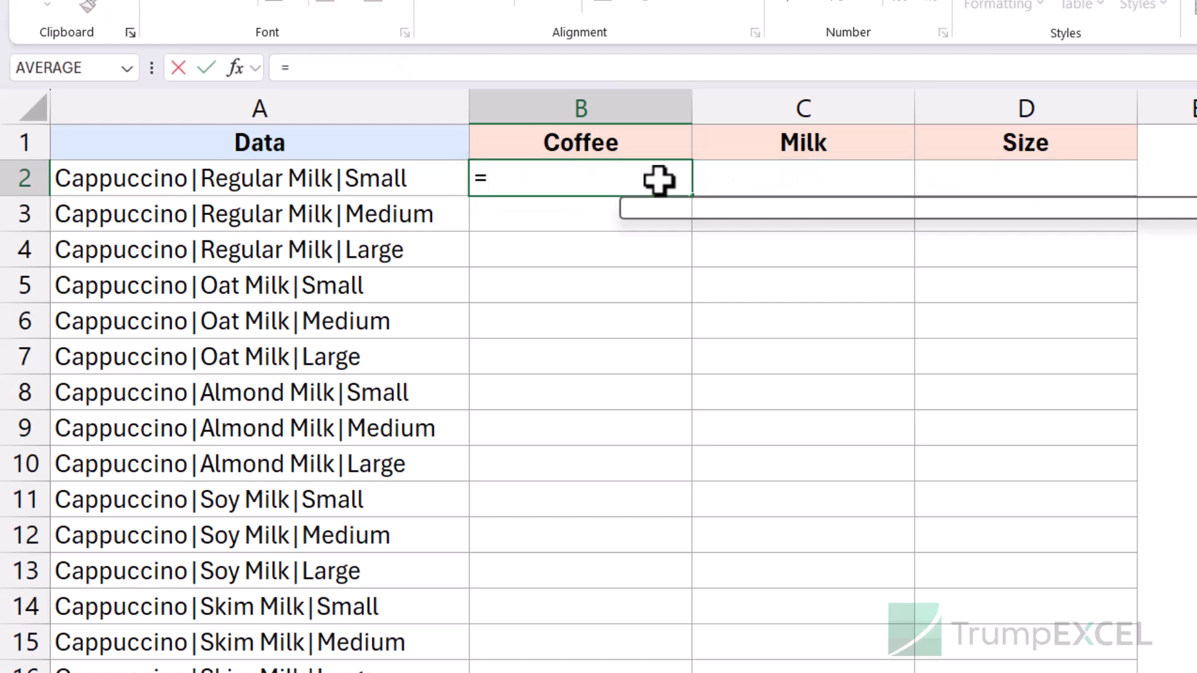
pyautogui.press('Down')
pyautogui.press('Down')
pyautogui.press('Down')
pyautogui.press('Down')
pyautogui.press('Tab')
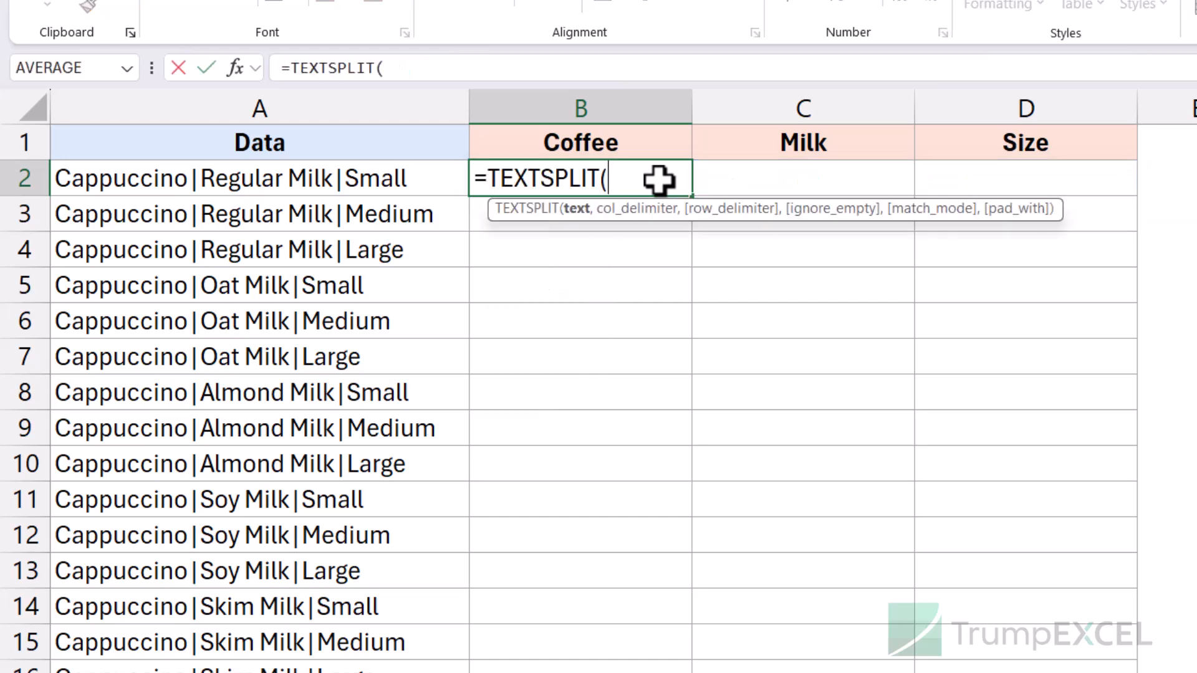
pyautogui.click(342, 177)
pyautogui.hotkey('ctrl', 'shift', 'Down')
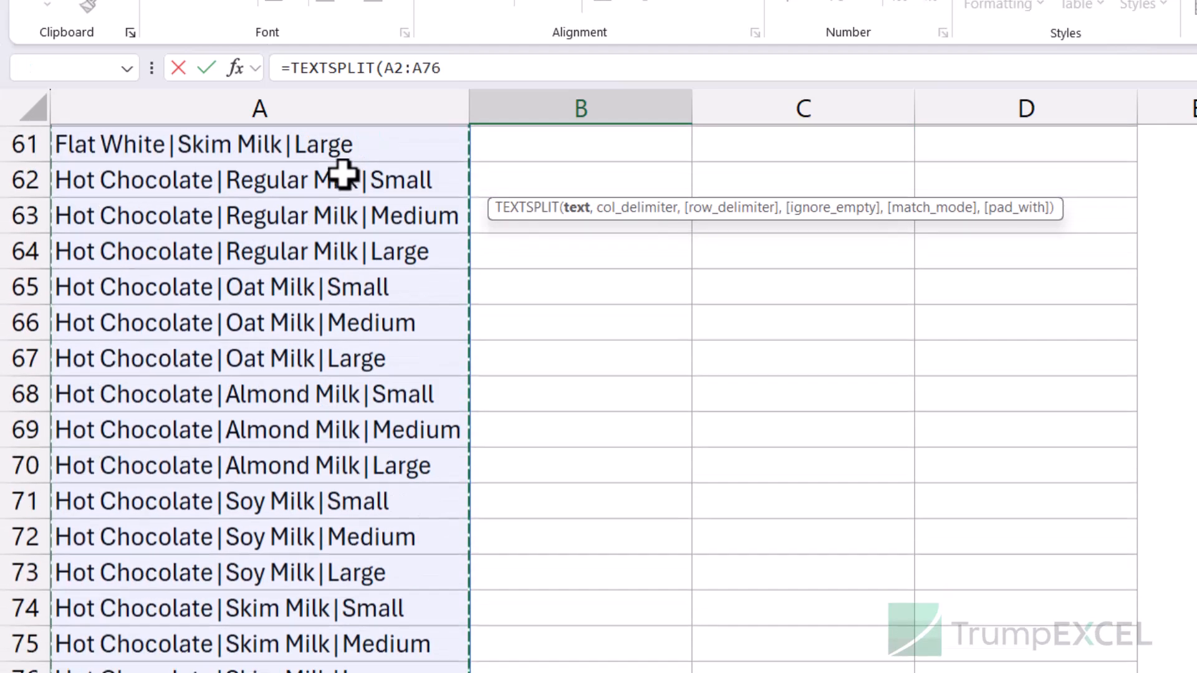
pyautogui.scroll(20, 543, 224)
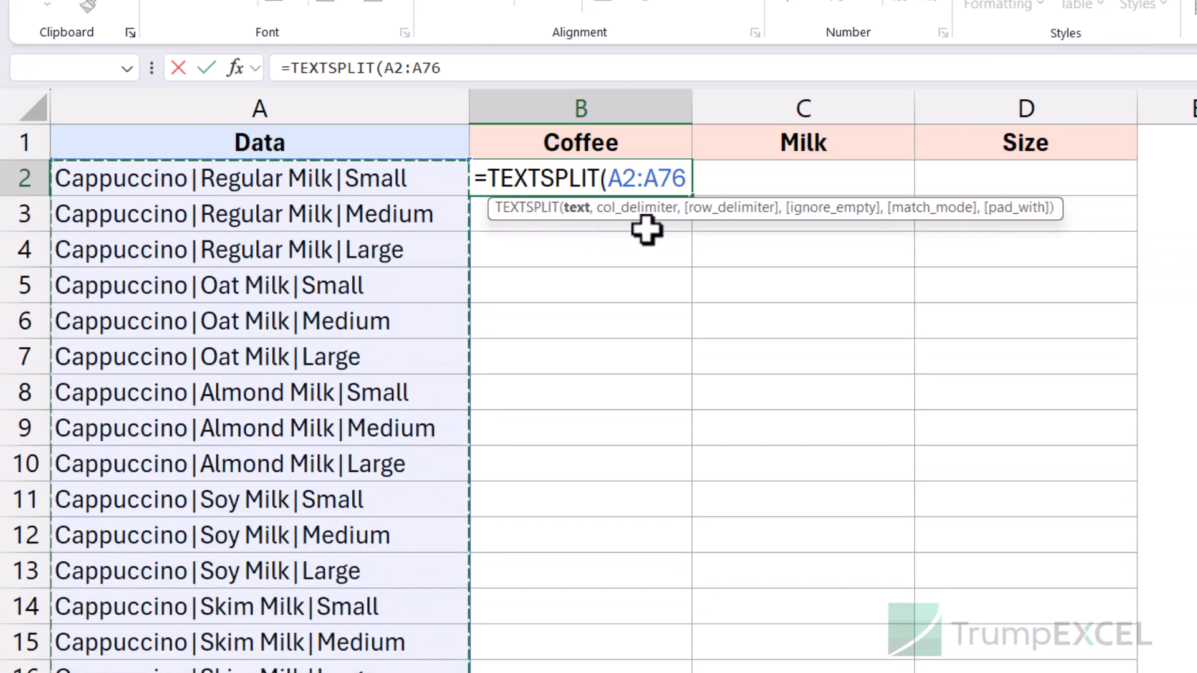
pyautogui.write(',"|')
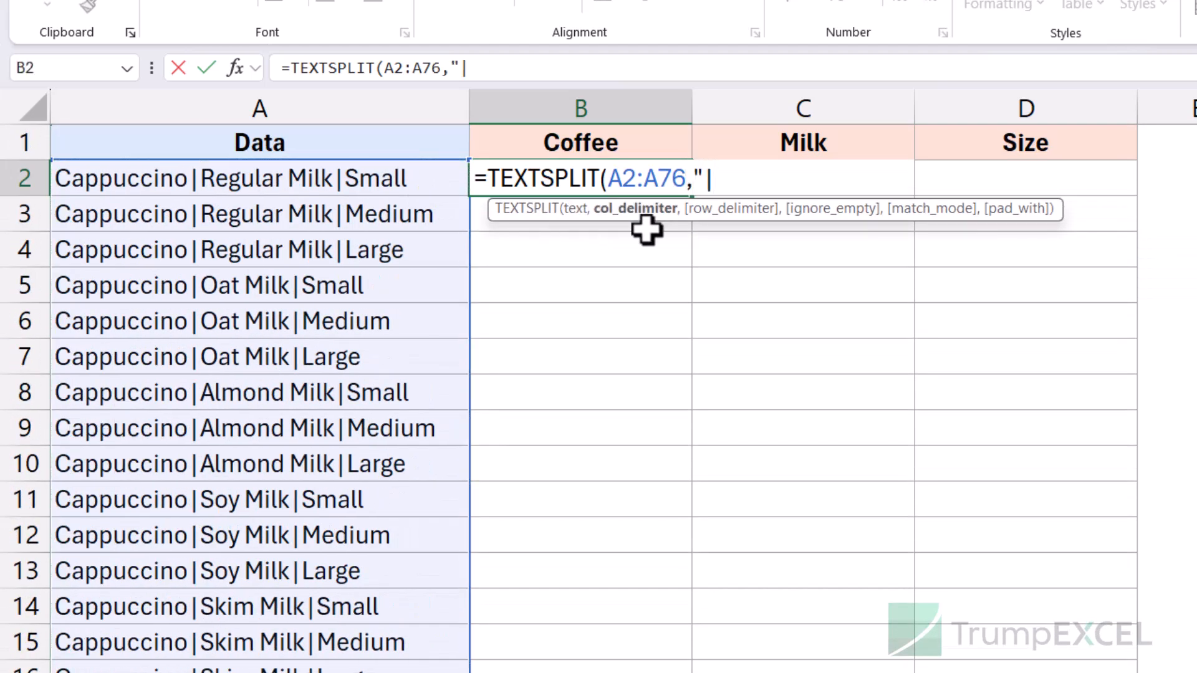
pyautogui.write('")')
pyautogui.press('Return')
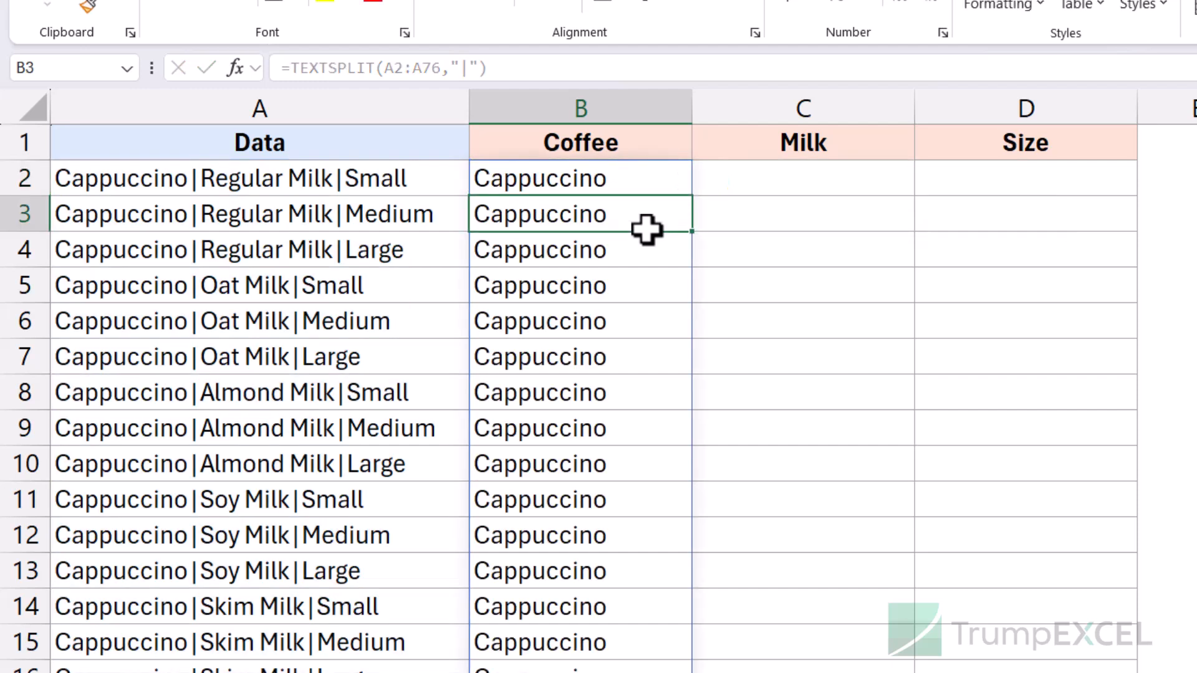
pyautogui.moveTo(646, 175); pyautogui.dragTo(636, 602)
pyautogui.click(636, 182)
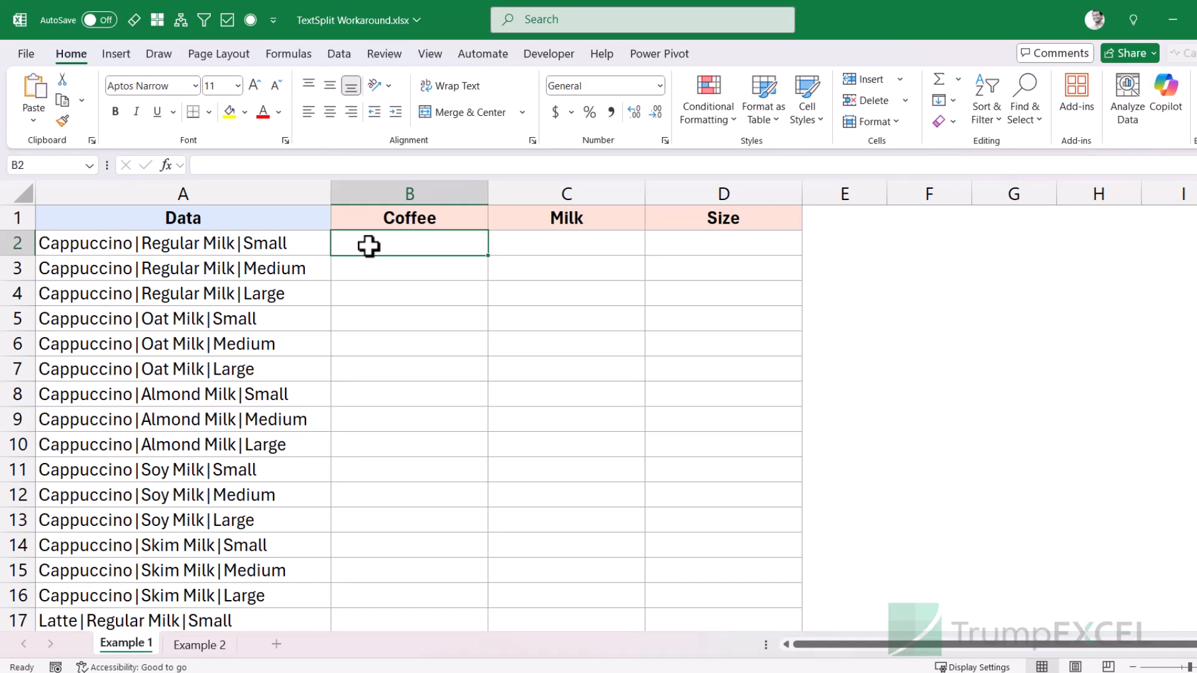
pyautogui.click(275, 243)
pyautogui.hotkey('ctrl', 'shift', 'Down')
pyautogui.scroll(20, 433, 331)
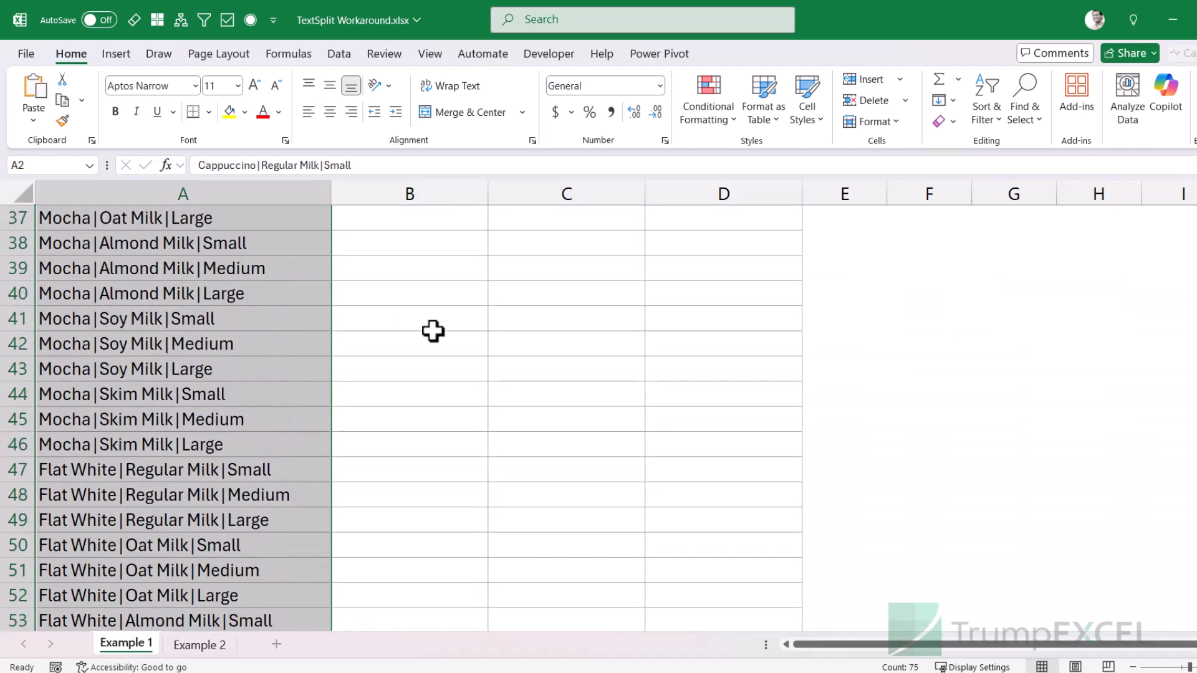
# Step: Join all the data rows into one string in B2 with =TEXTJOIN("@",,A2:A76)
pyautogui.click(399, 246)
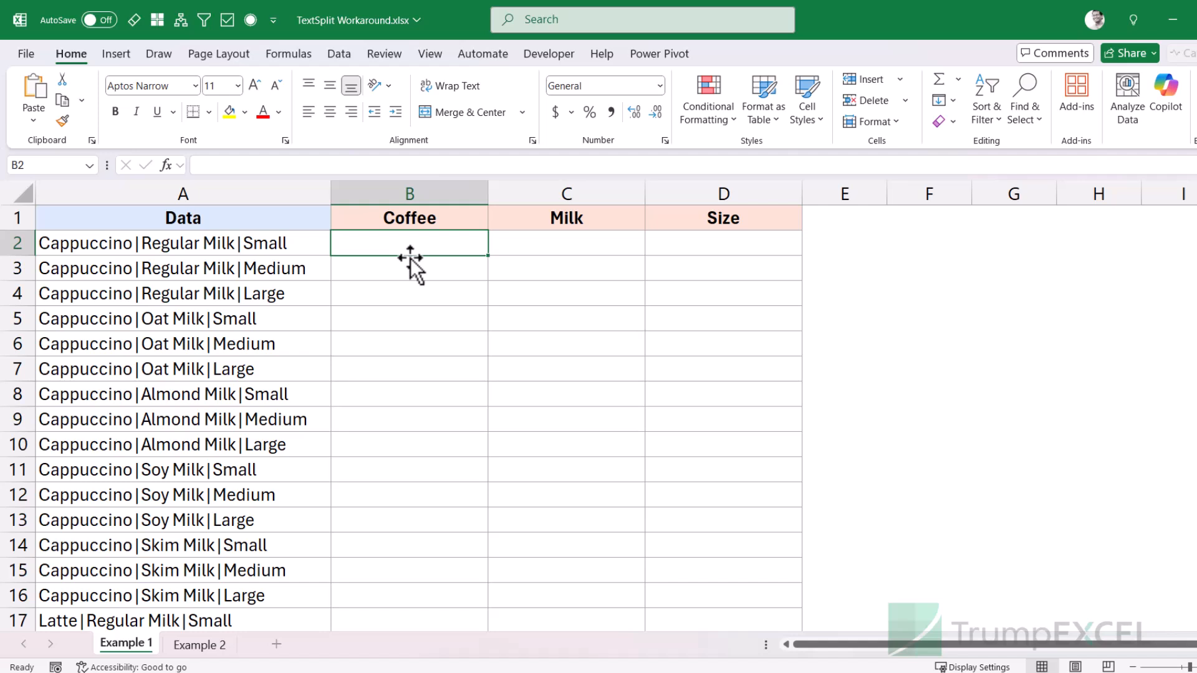
pyautogui.write('=textj')
pyautogui.press('Tab')
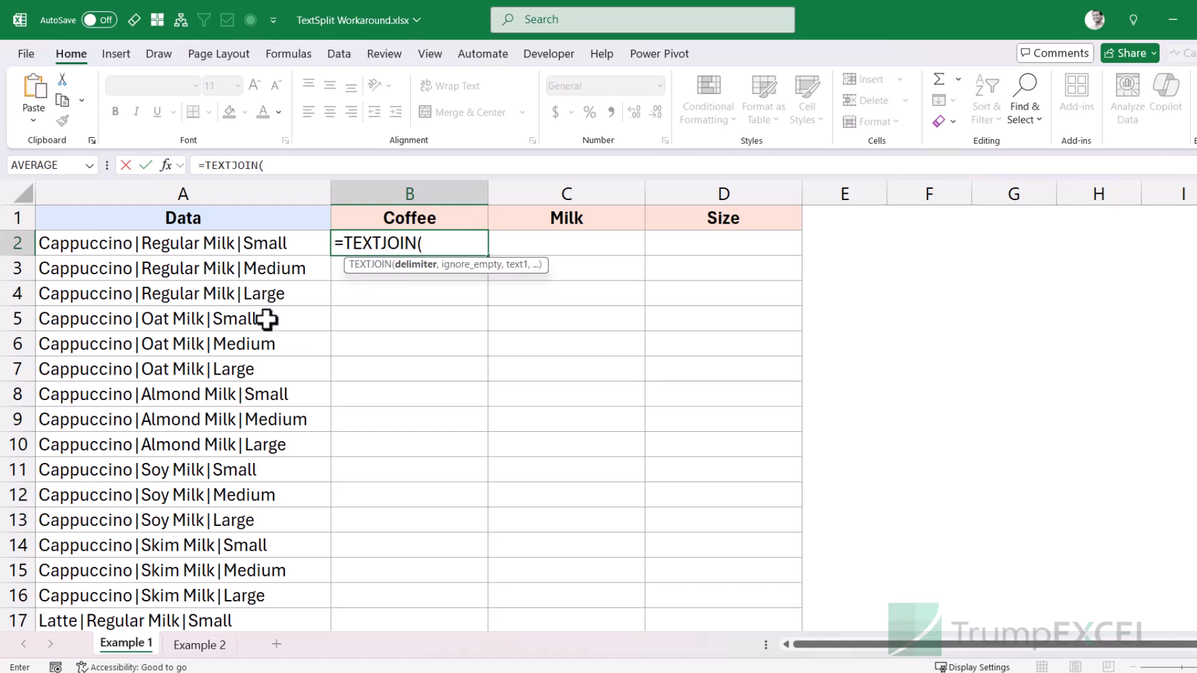
pyautogui.write('"')
pyautogui.write('@')
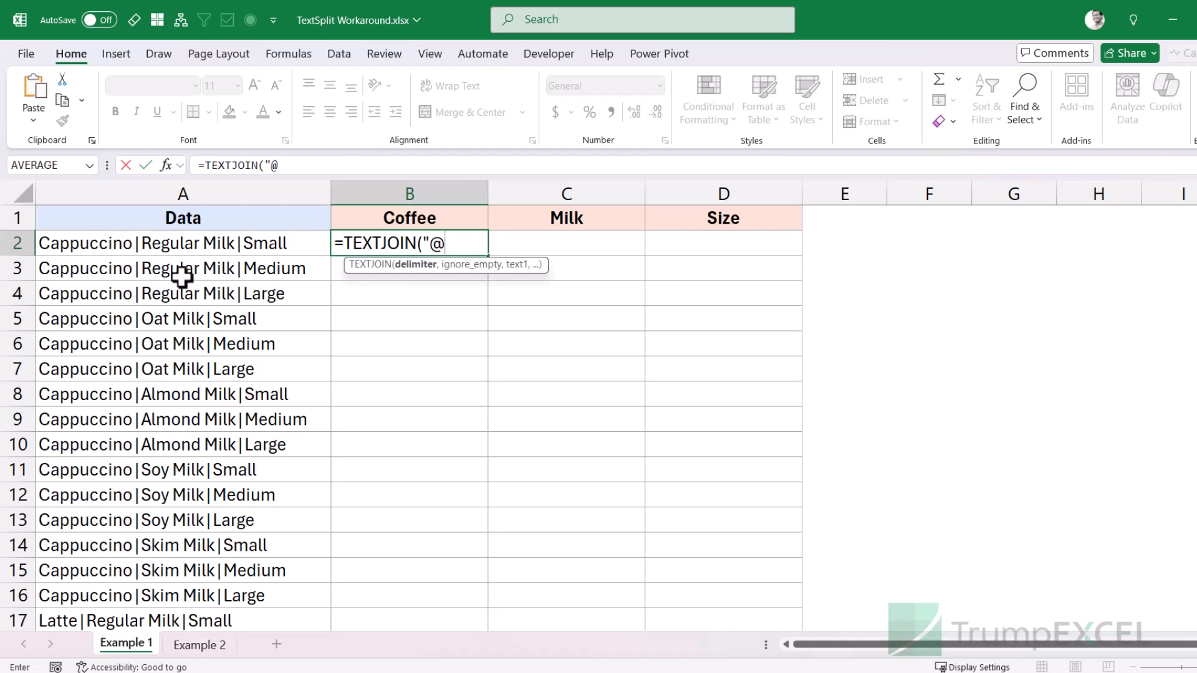
pyautogui.write('",,')
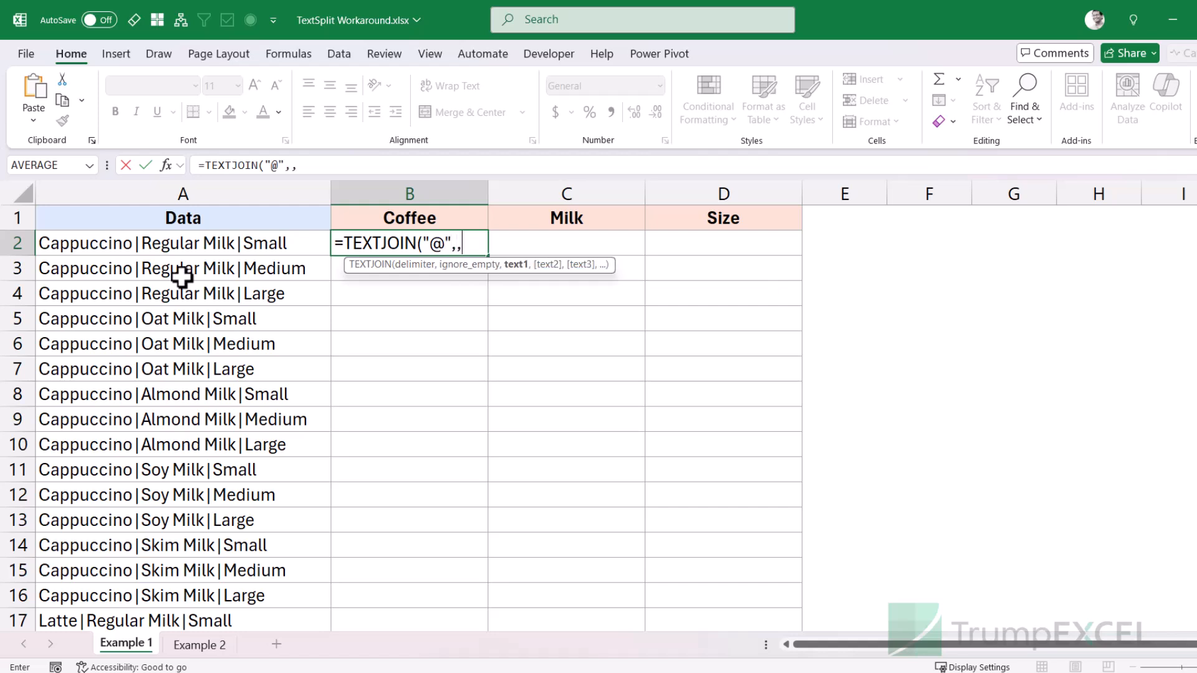
pyautogui.click(230, 244)
pyautogui.hotkey('ctrl', 'shift', 'Down')
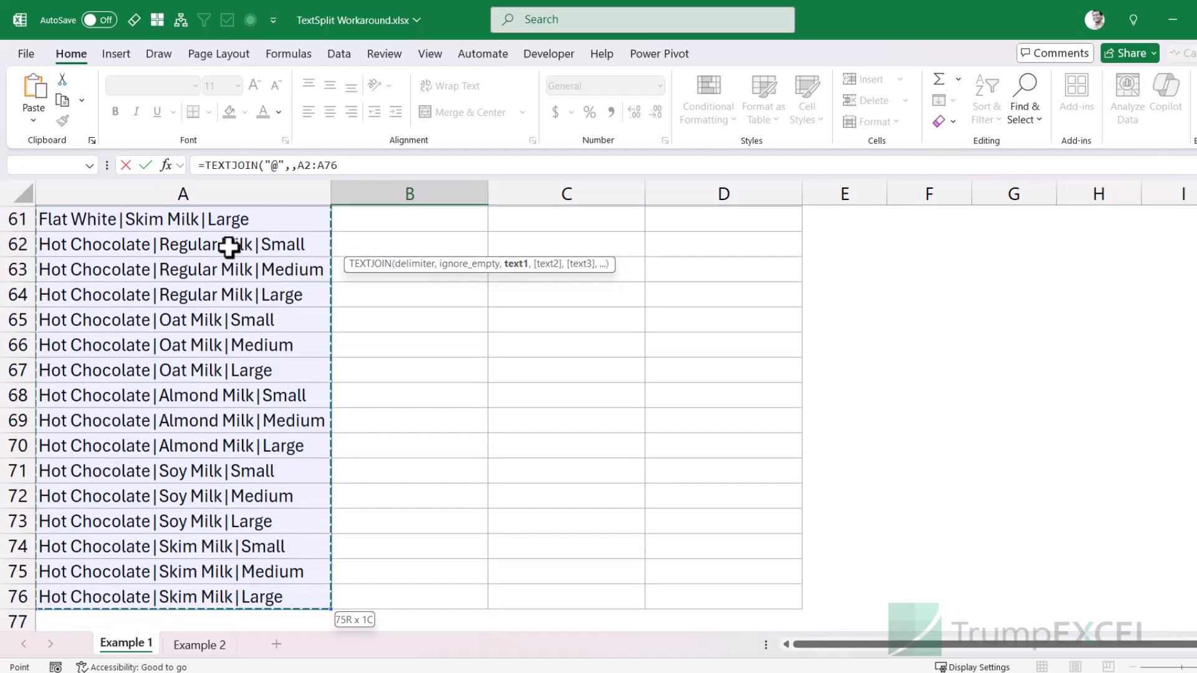
pyautogui.hotkey('ctrl', 'Return')
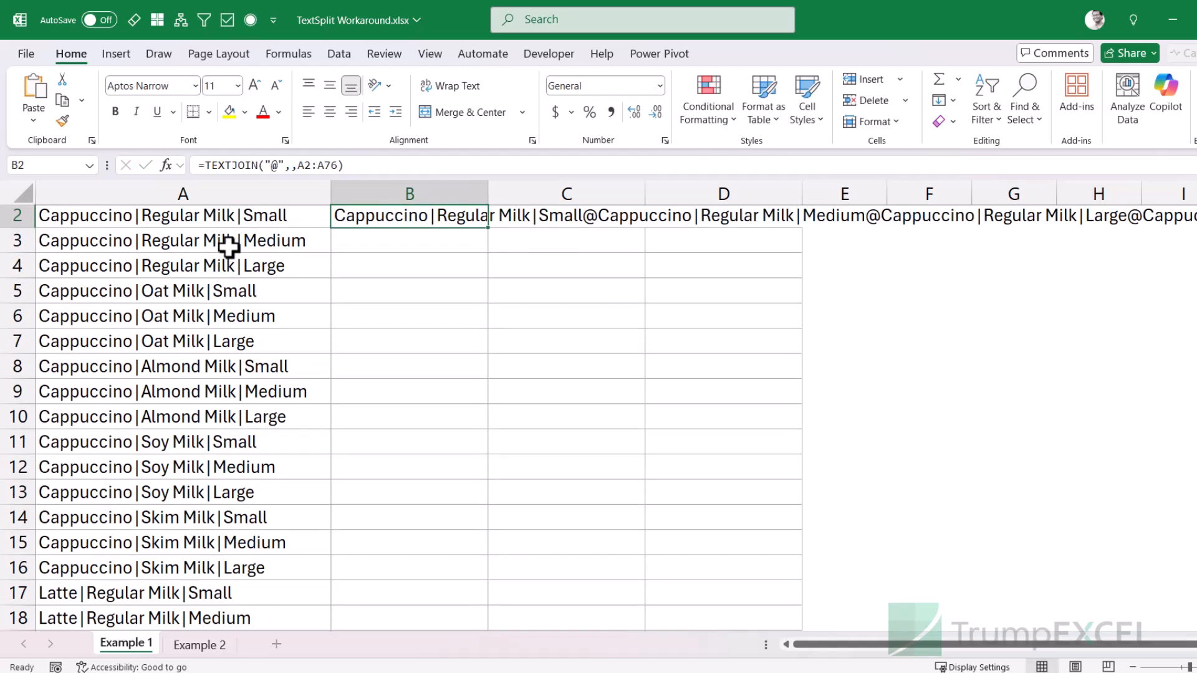
# Step: Wrap B2's TEXTJOIN formula in TEXTSPLIT, with "|" as the column delimiter and "@" as the row delimiter
pyautogui.scroll(1, 385, 270)
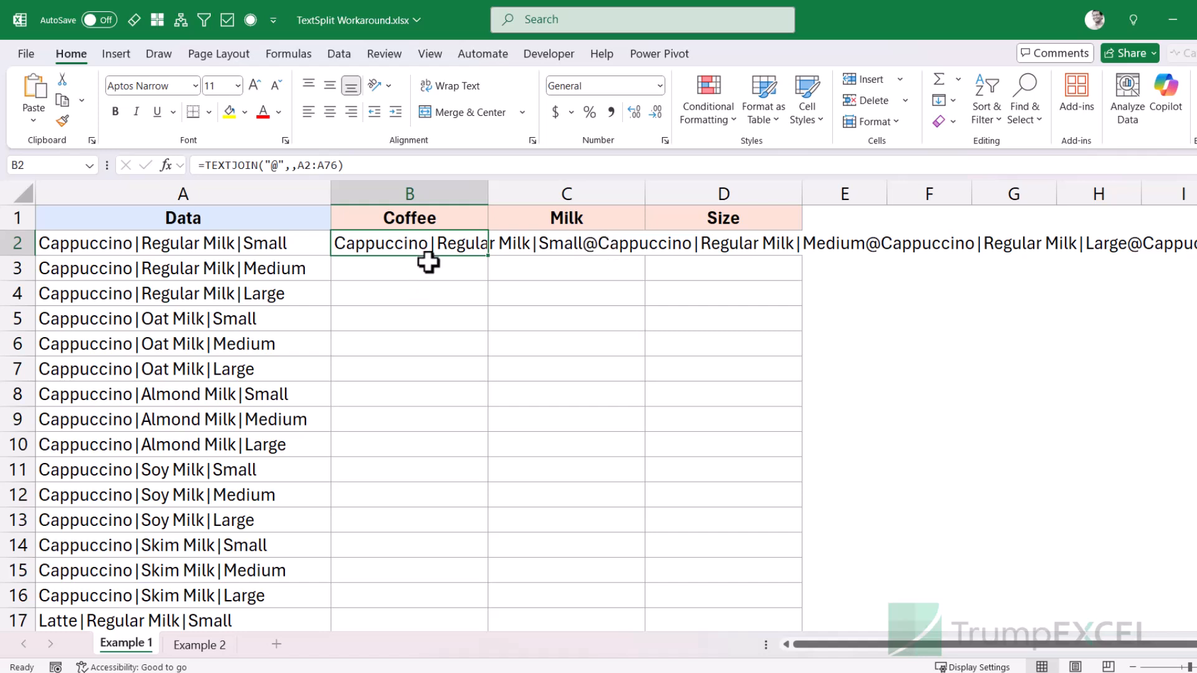
pyautogui.doubleClick(369, 243)
pyautogui.click(337, 243)
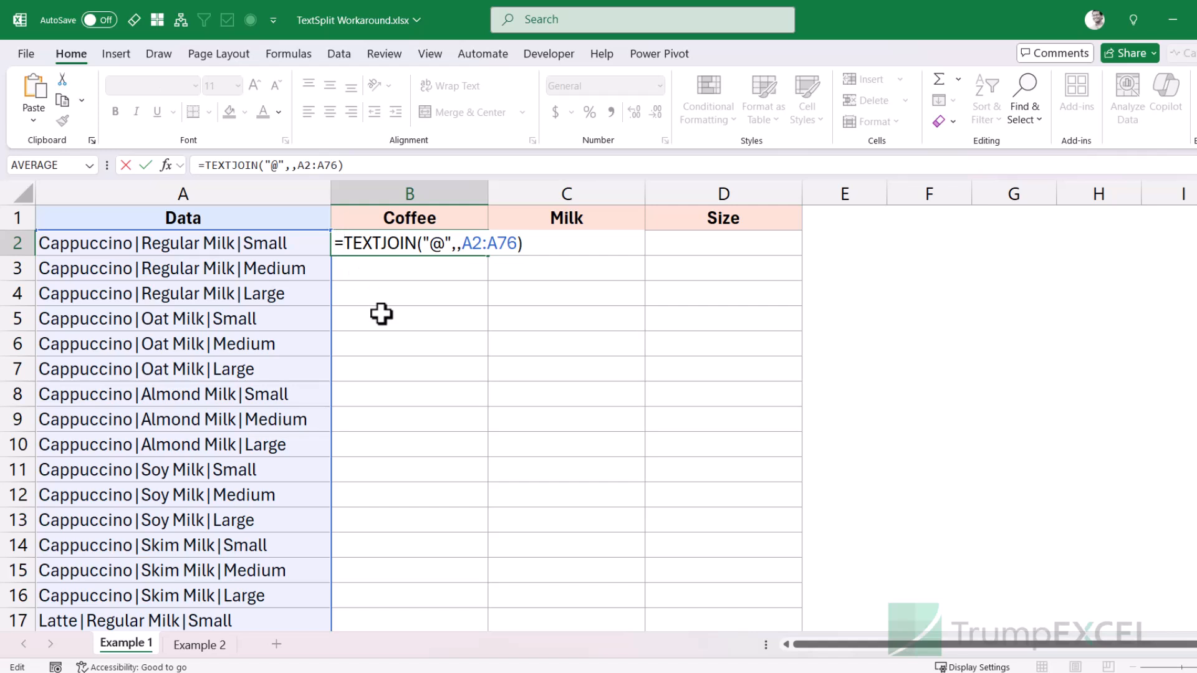
pyautogui.write('TEXTS')
pyautogui.press('Tab')
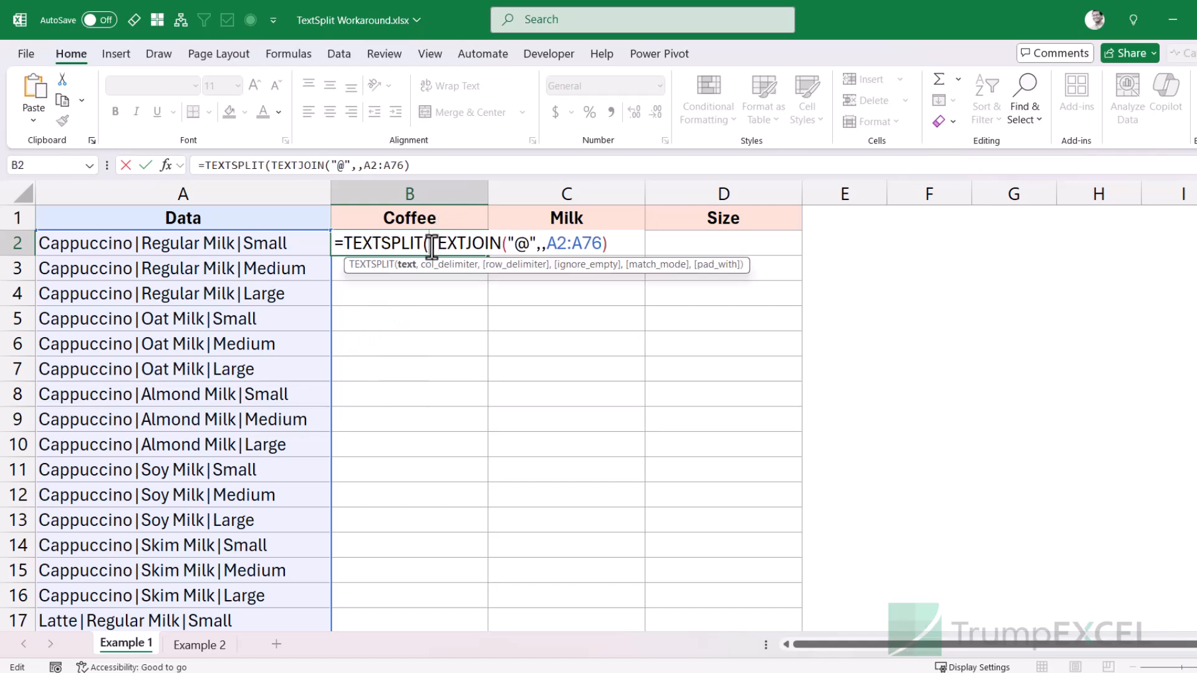
pyautogui.click(626, 242)
pyautogui.write(',')
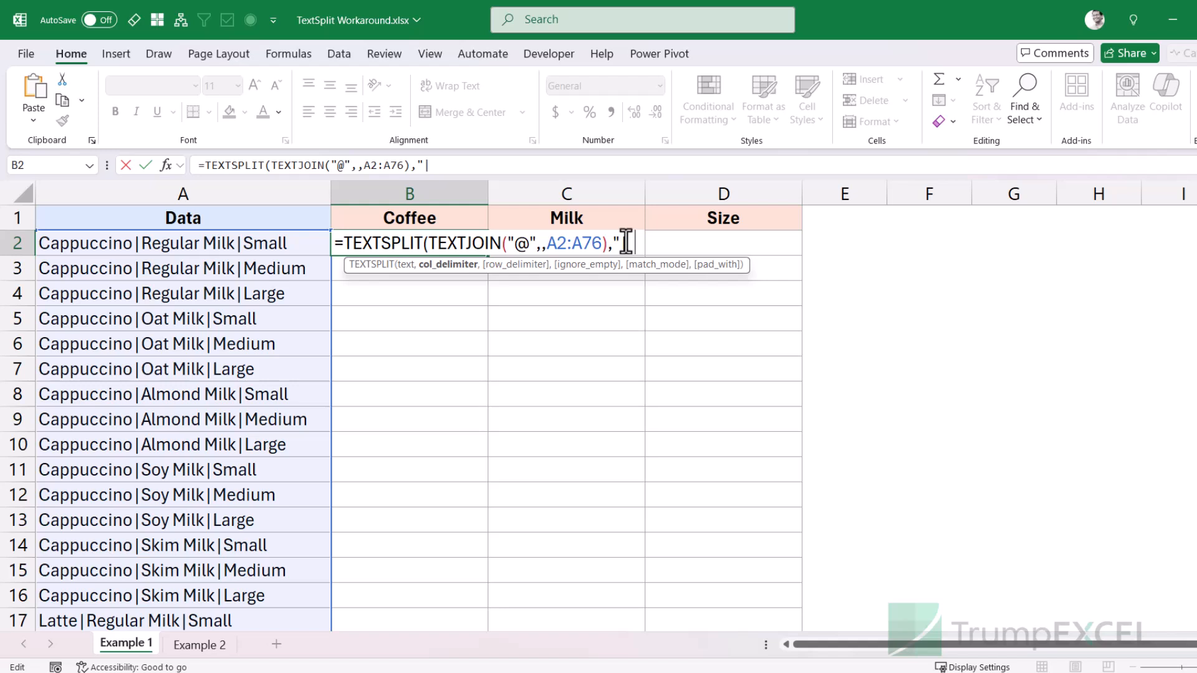
pyautogui.write('"|",')
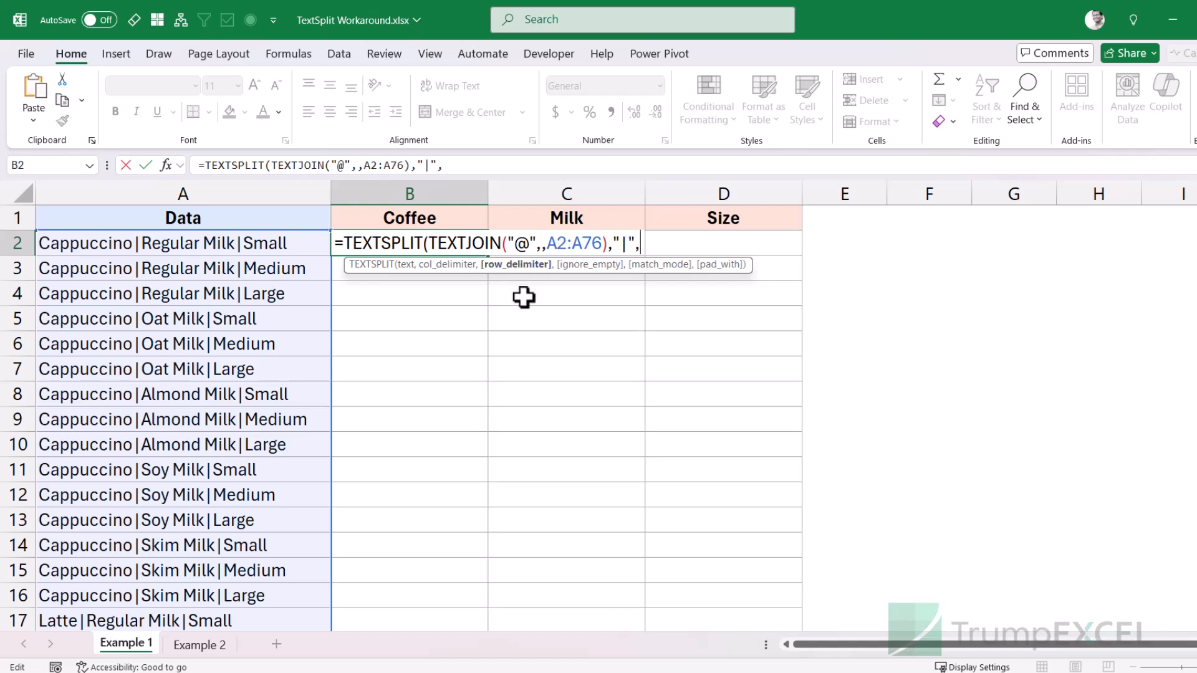
pyautogui.write('"@")')
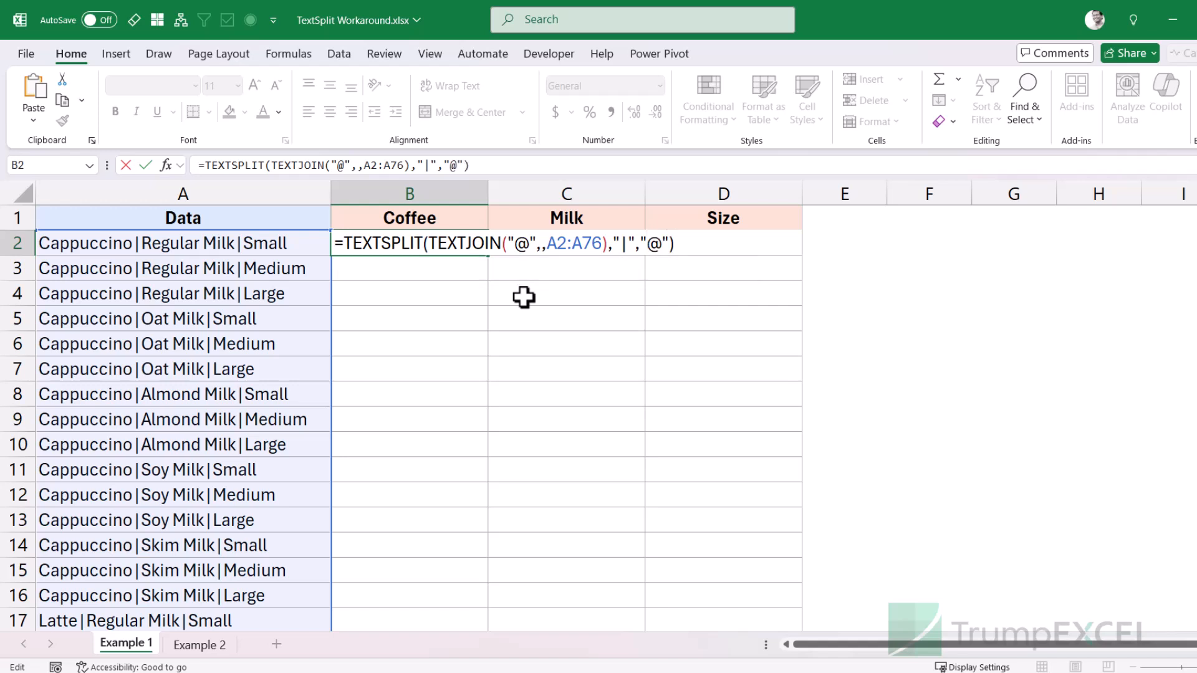
pyautogui.press('Return')
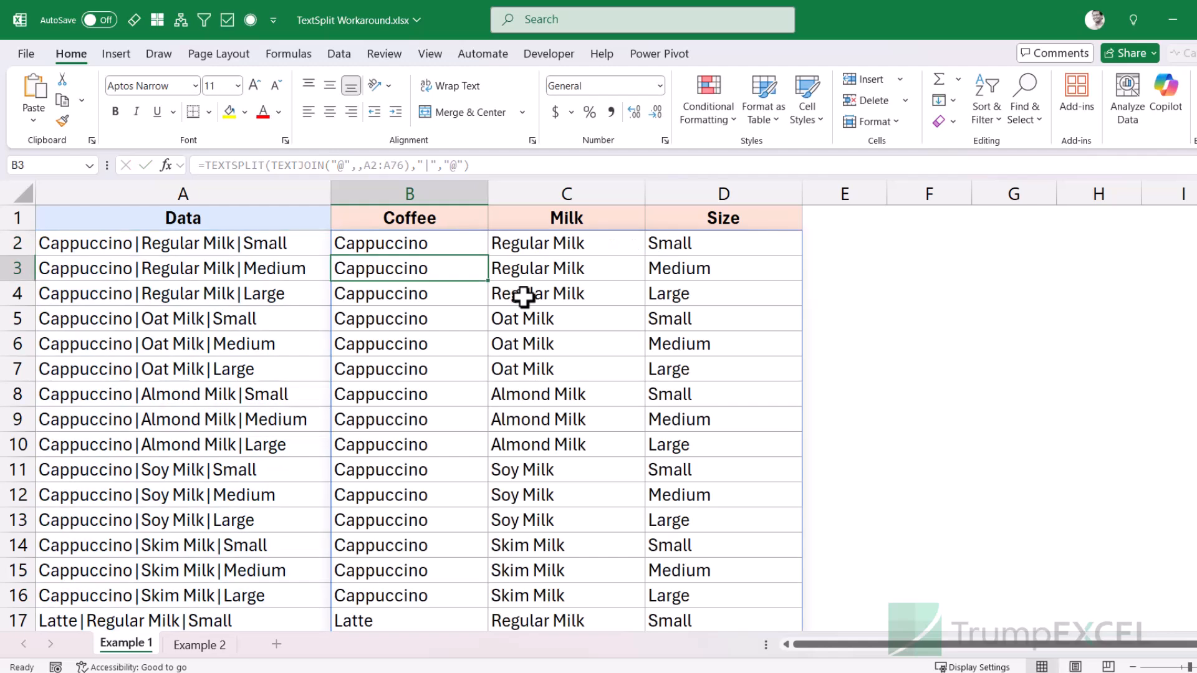
# Step: Examine the TEXTJOIN help article's remark on the result's character limit, and leave the B2 formula unedited
pyautogui.click(430, 249)
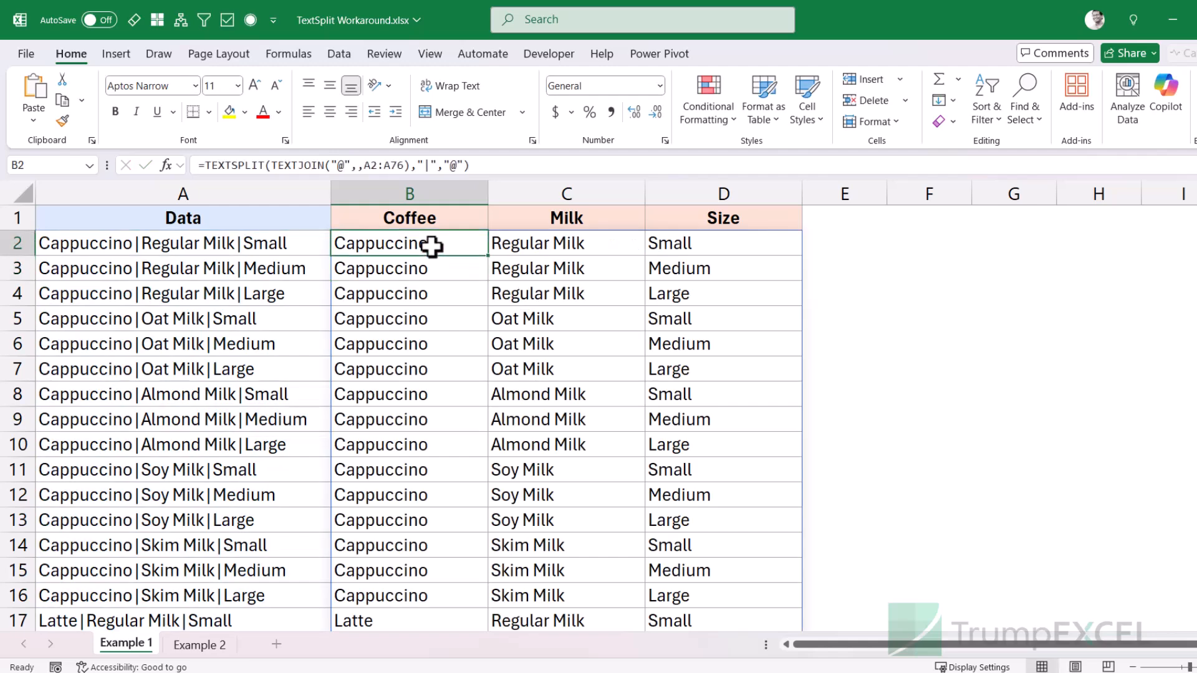
pyautogui.press('F2')
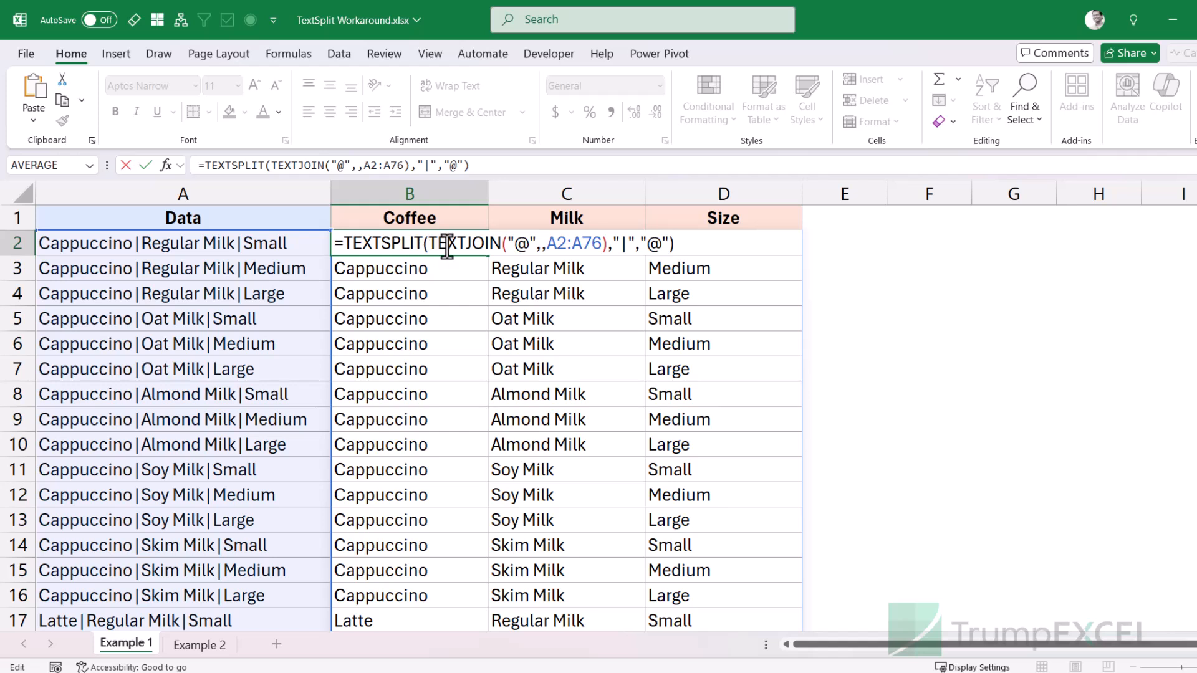
pyautogui.click(455, 246)
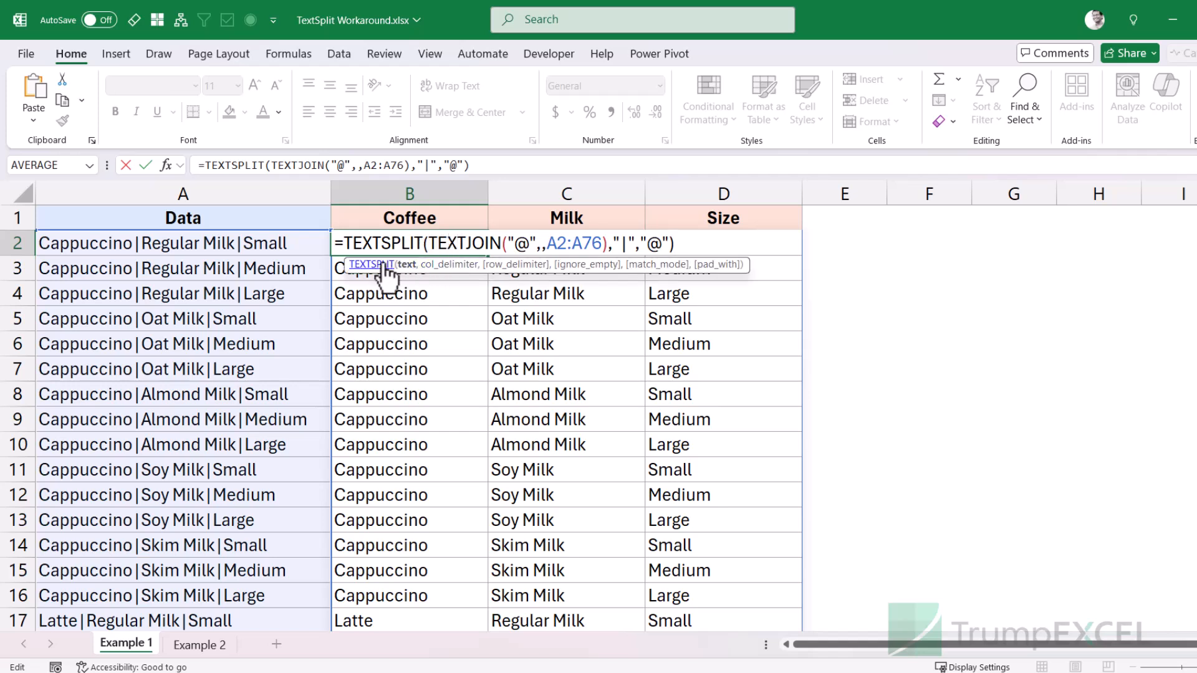
pyautogui.click(512, 244)
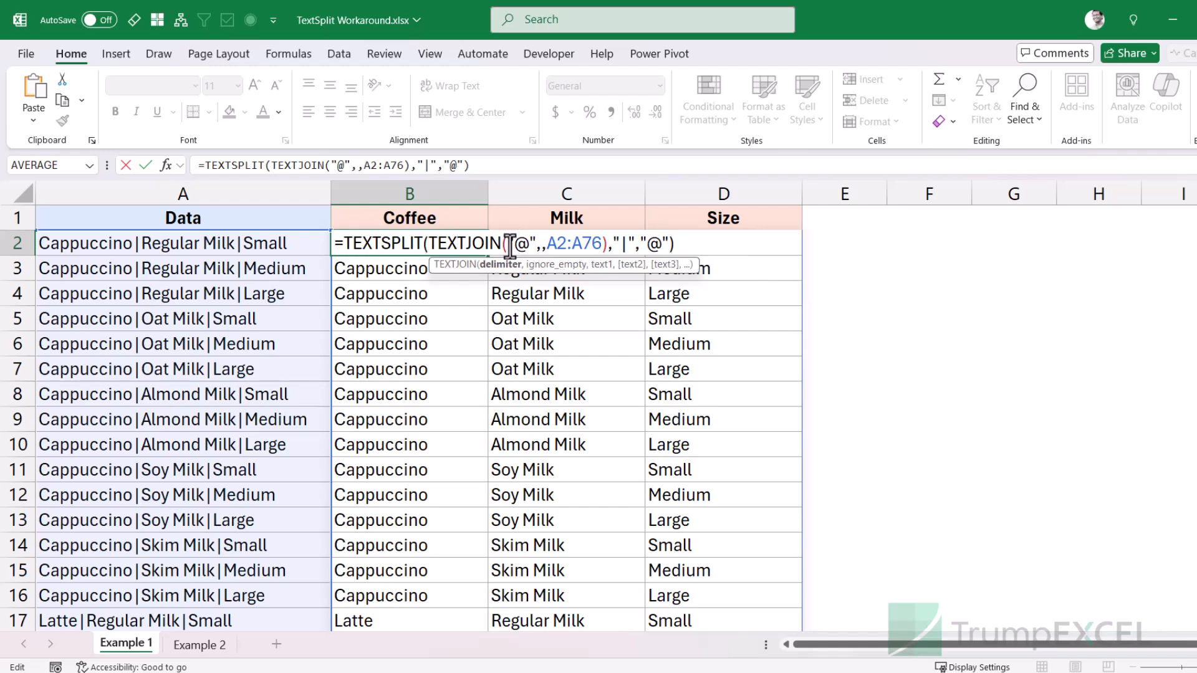
pyautogui.click(456, 266)
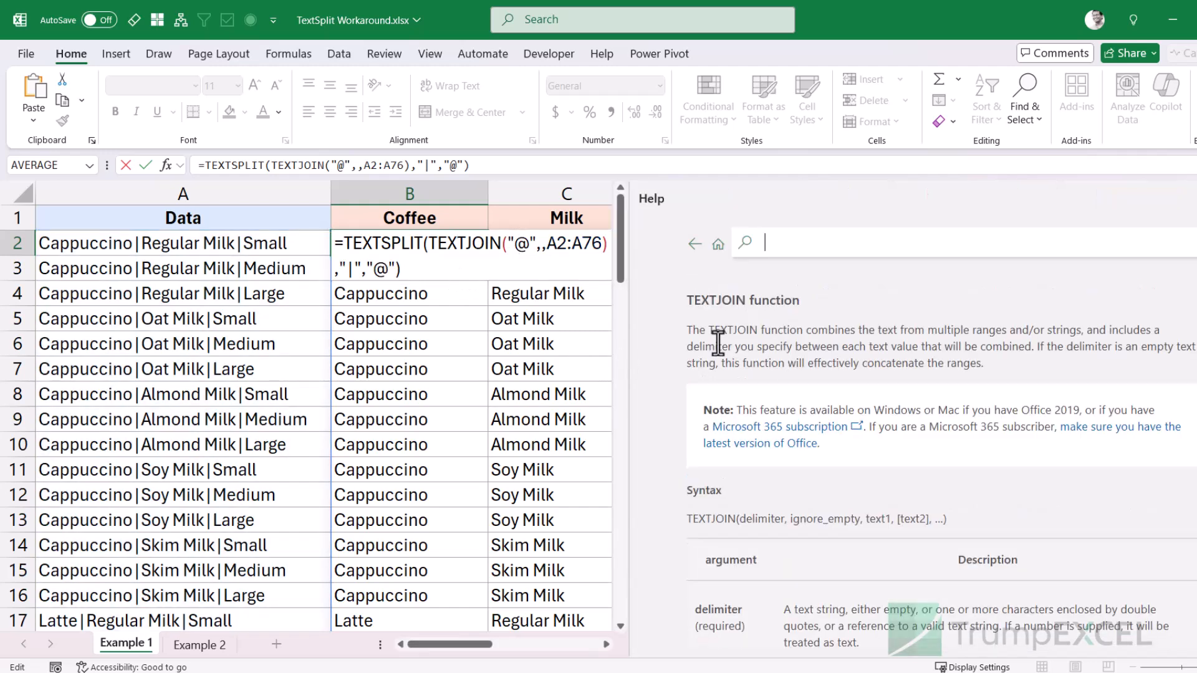
pyautogui.scroll(-1, 862, 359)
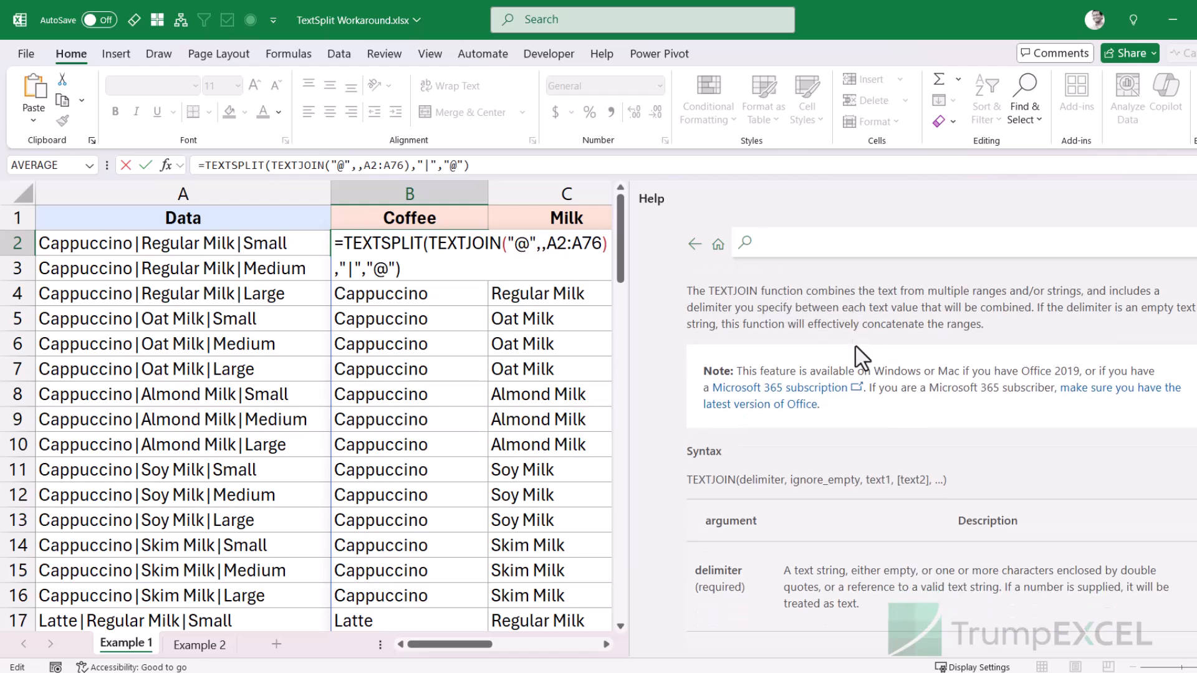
pyautogui.scroll(-8, 862, 359)
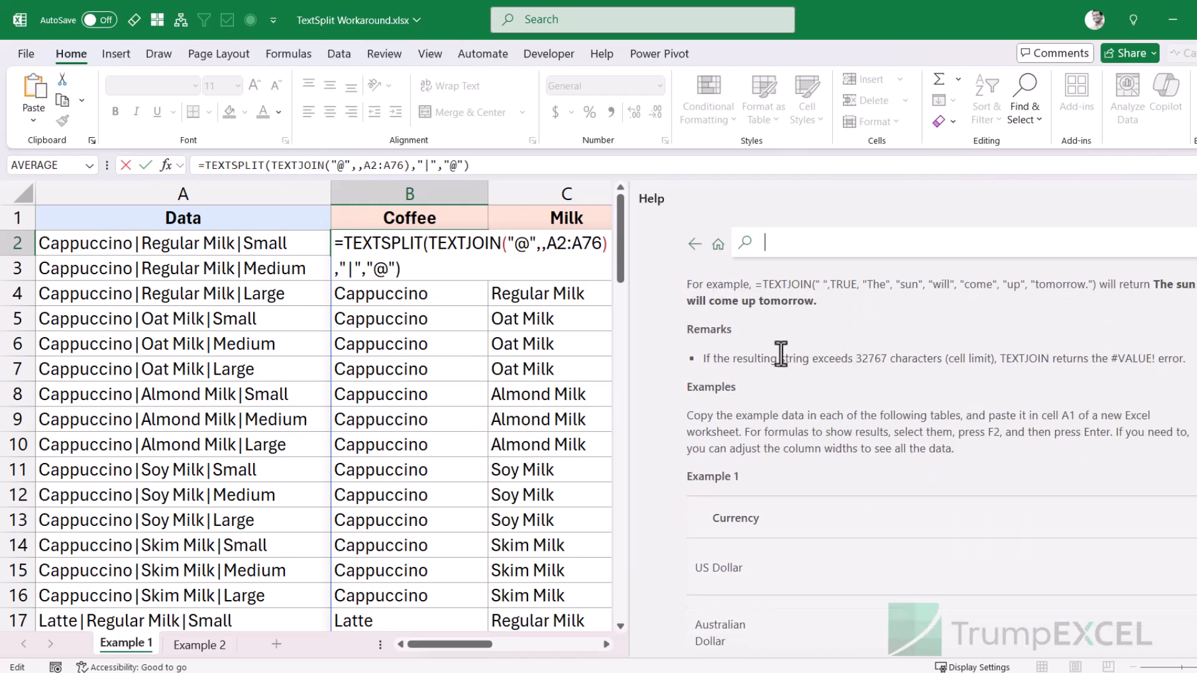
pyautogui.moveTo(702, 359); pyautogui.dragTo(991, 361)
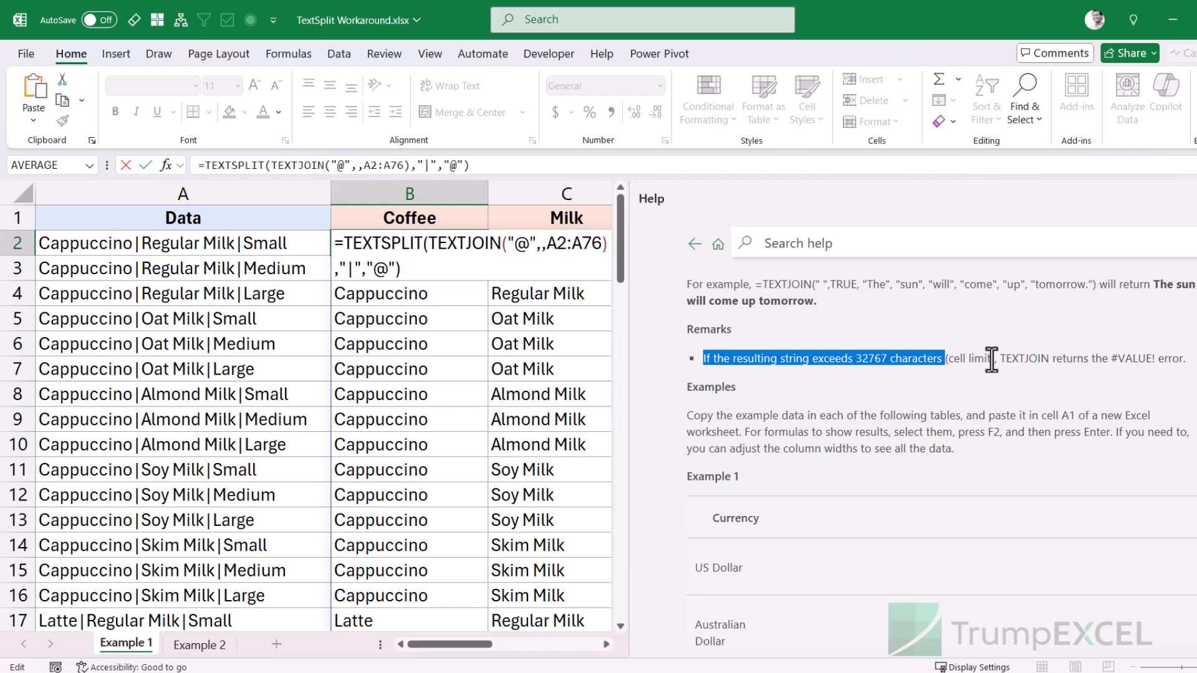
pyautogui.click(1196, 198)
pyautogui.press('Escape')
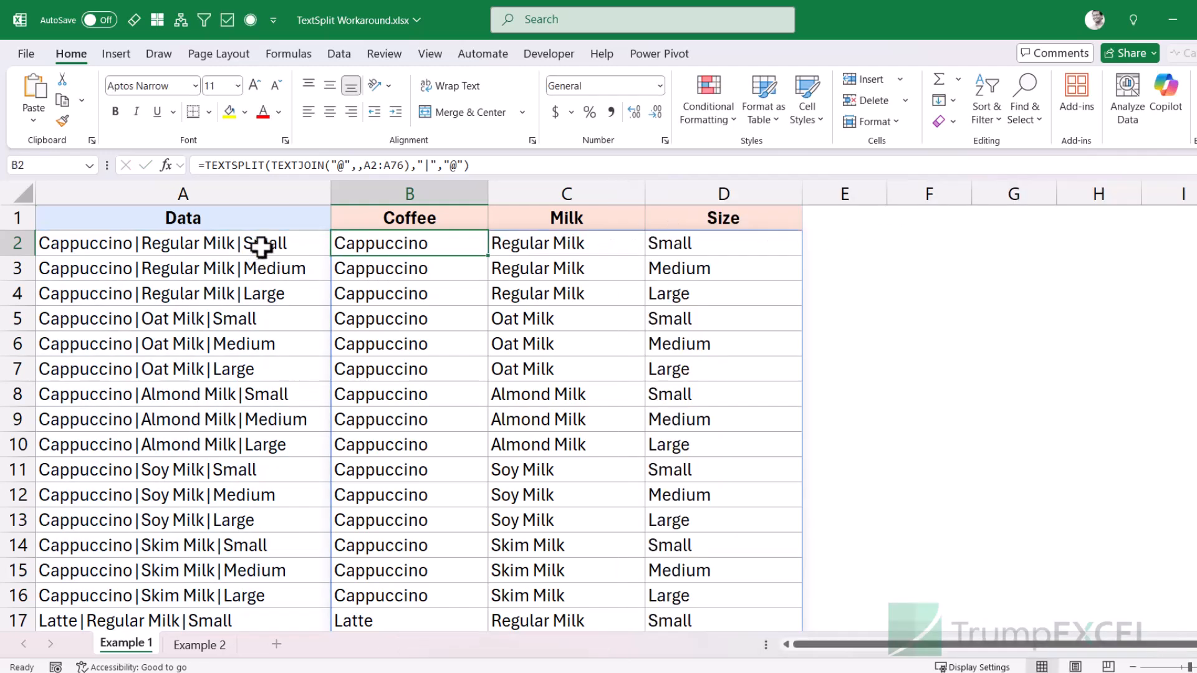
# Step: Calculate the character lengths of the first two data entries in E2 with =LEN(A2:A3)
pyautogui.click(884, 247)
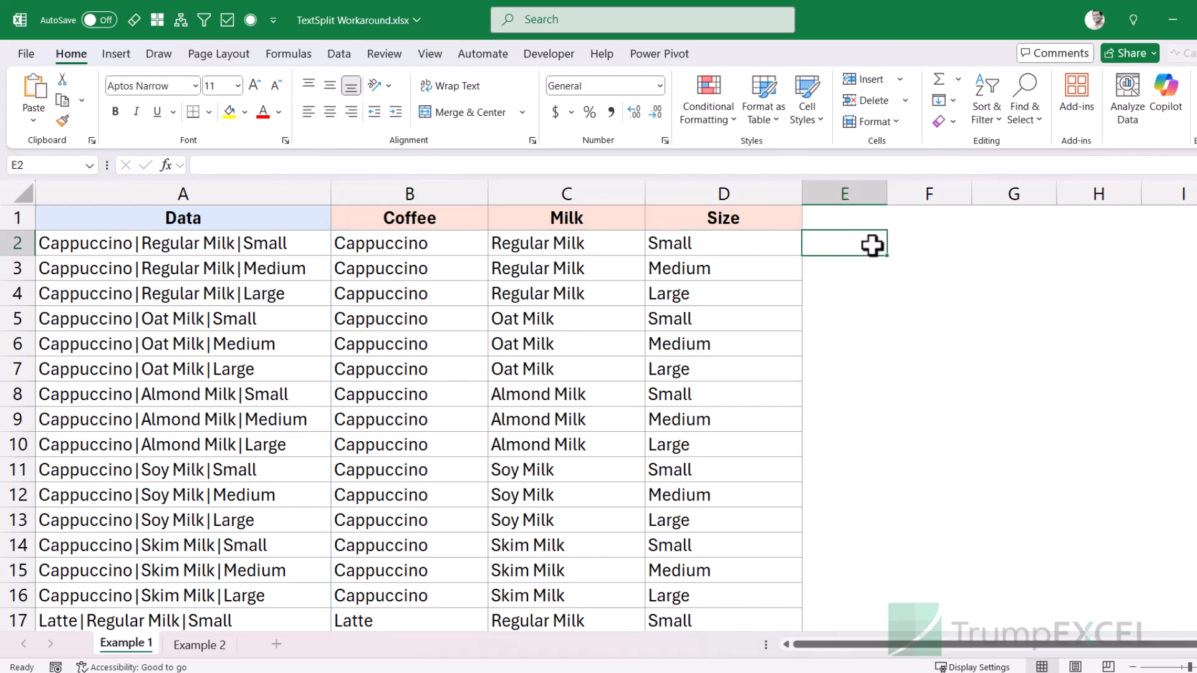
pyautogui.write('=le')
pyautogui.press('Tab')
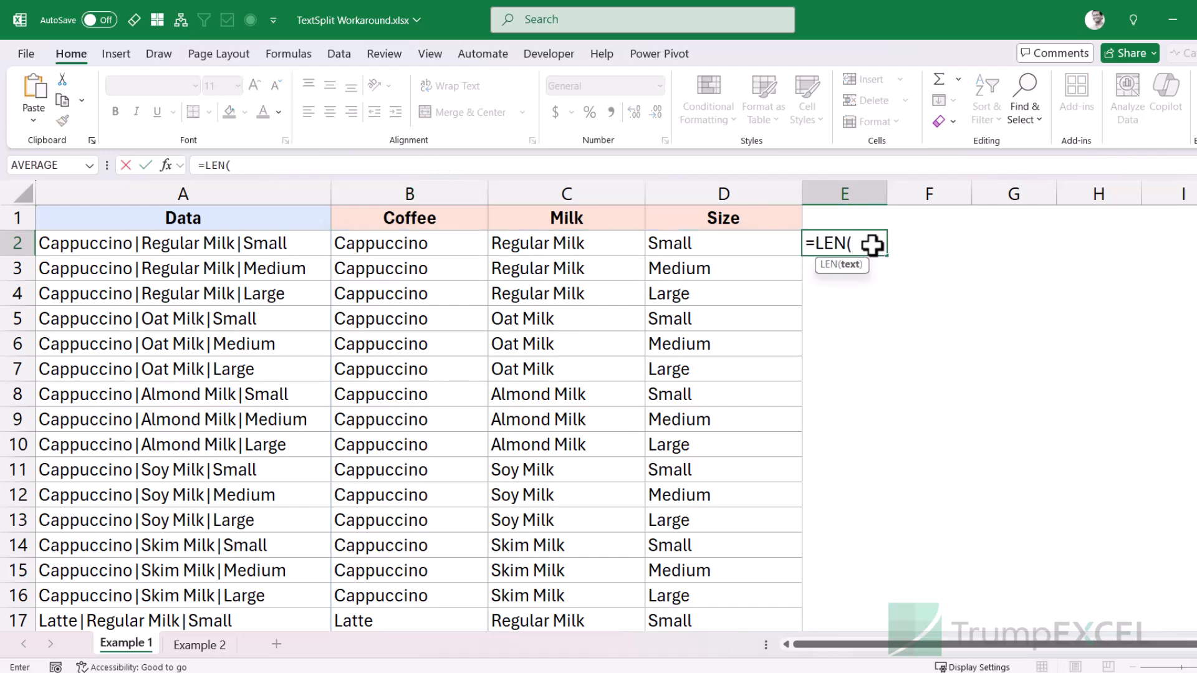
pyautogui.press('Left')
pyautogui.press('Left')
pyautogui.press('Left')
pyautogui.press('Left')
pyautogui.hotkey('shift', 'Down')
pyautogui.write(')')
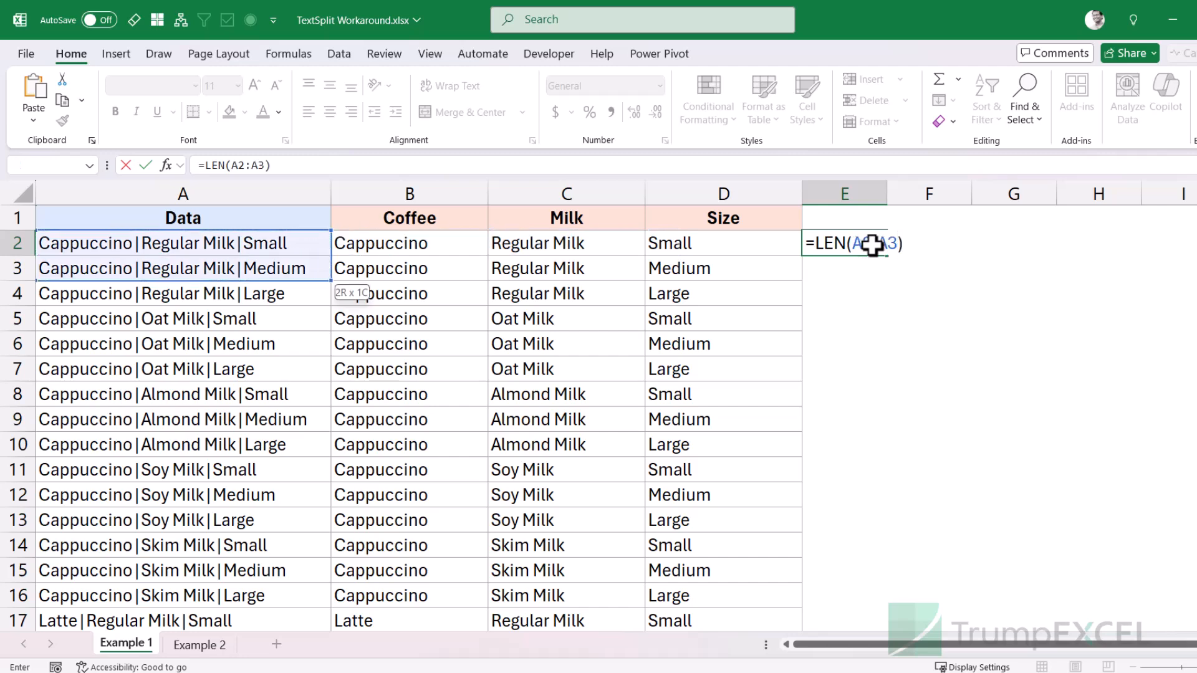
pyautogui.hotkey('ctrl', 'Return')
# Step: Extend the LEN formula's range in E2 to A2:A76 so it covers every data row
pyautogui.press('F2')
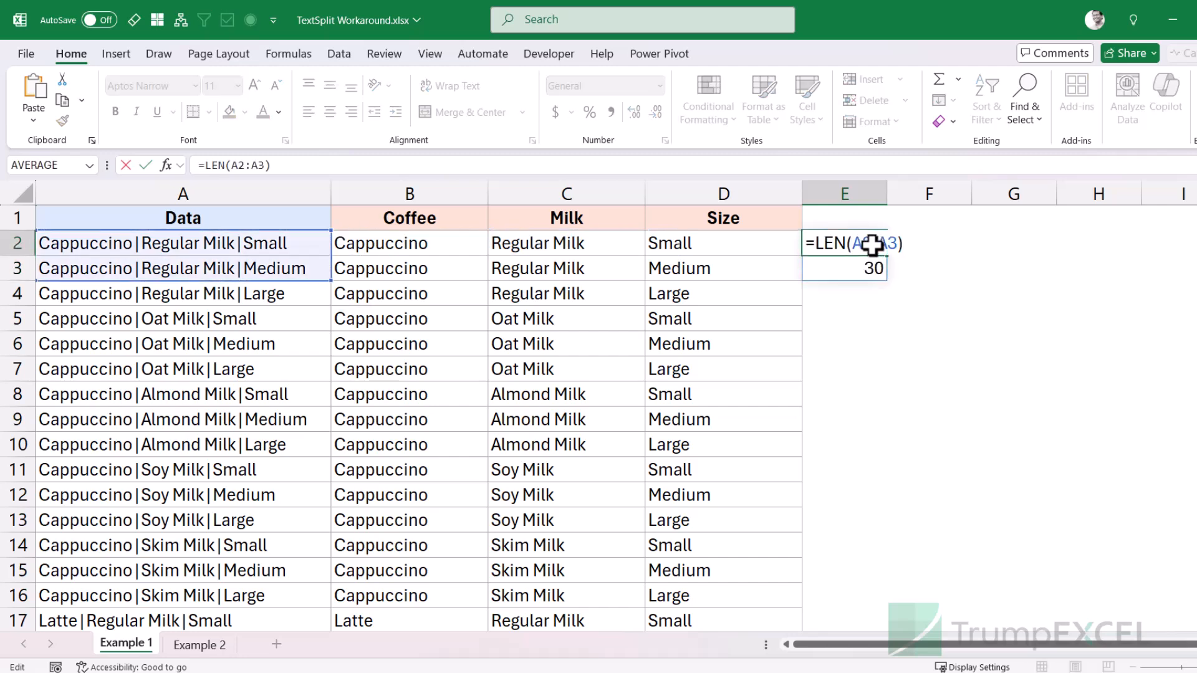
pyautogui.press('BackSpace')
pyautogui.press('BackSpace')
pyautogui.write('76')
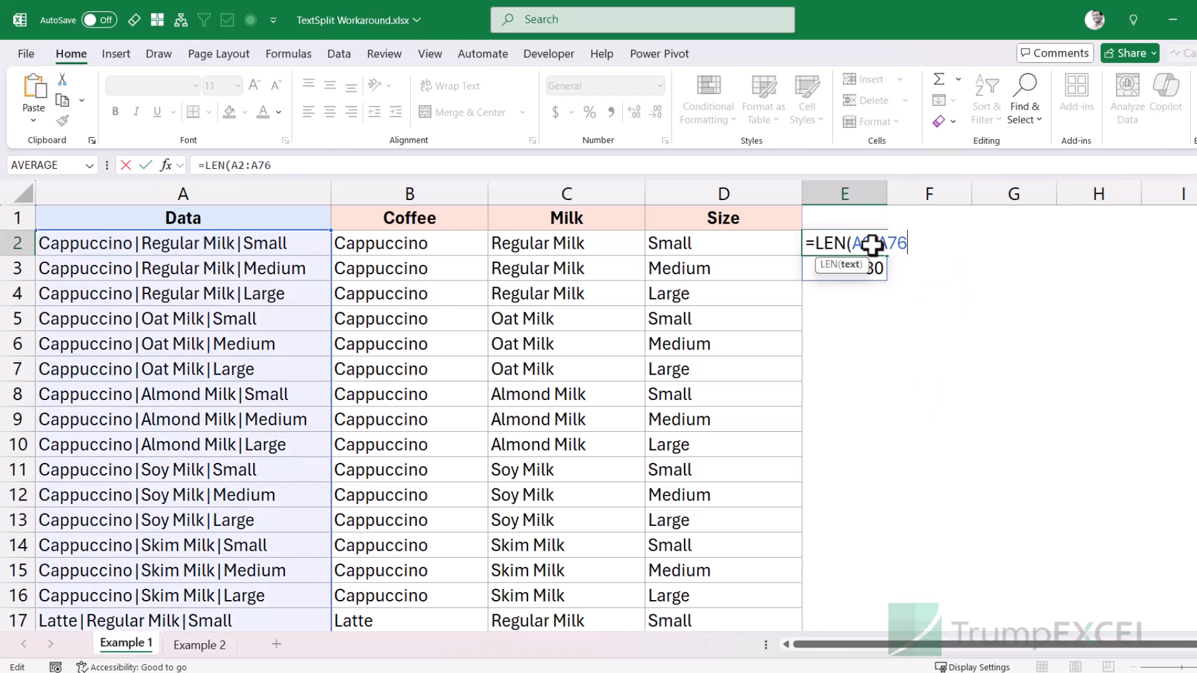
pyautogui.press('Return')
# Step: Wrap E2's LEN formula in SUM to total the characters across all rows: =SUM(LEN(A2:A76))
pyautogui.click(871, 245)
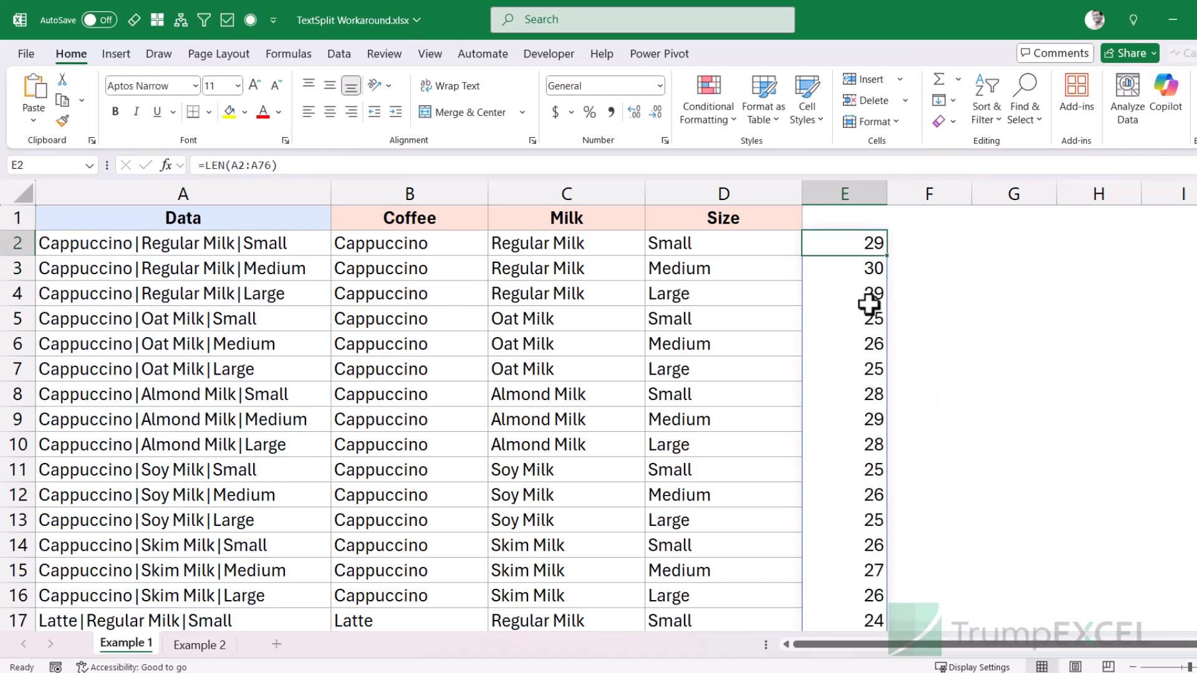
pyautogui.press('F2')
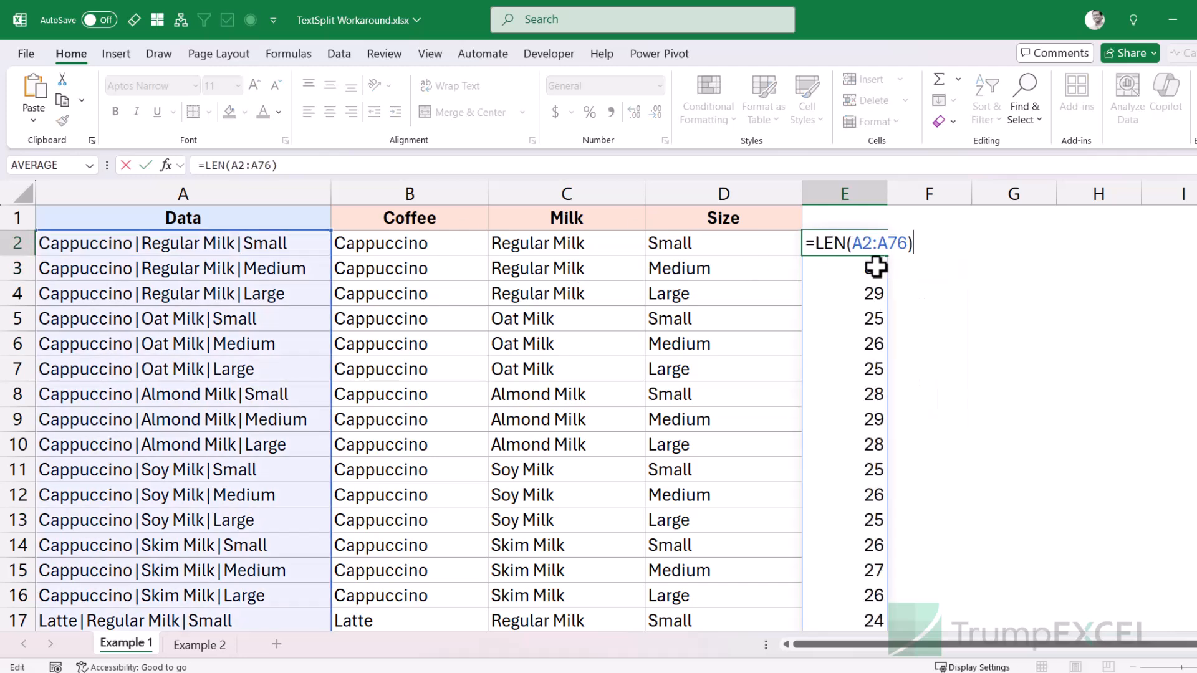
pyautogui.press('Left')
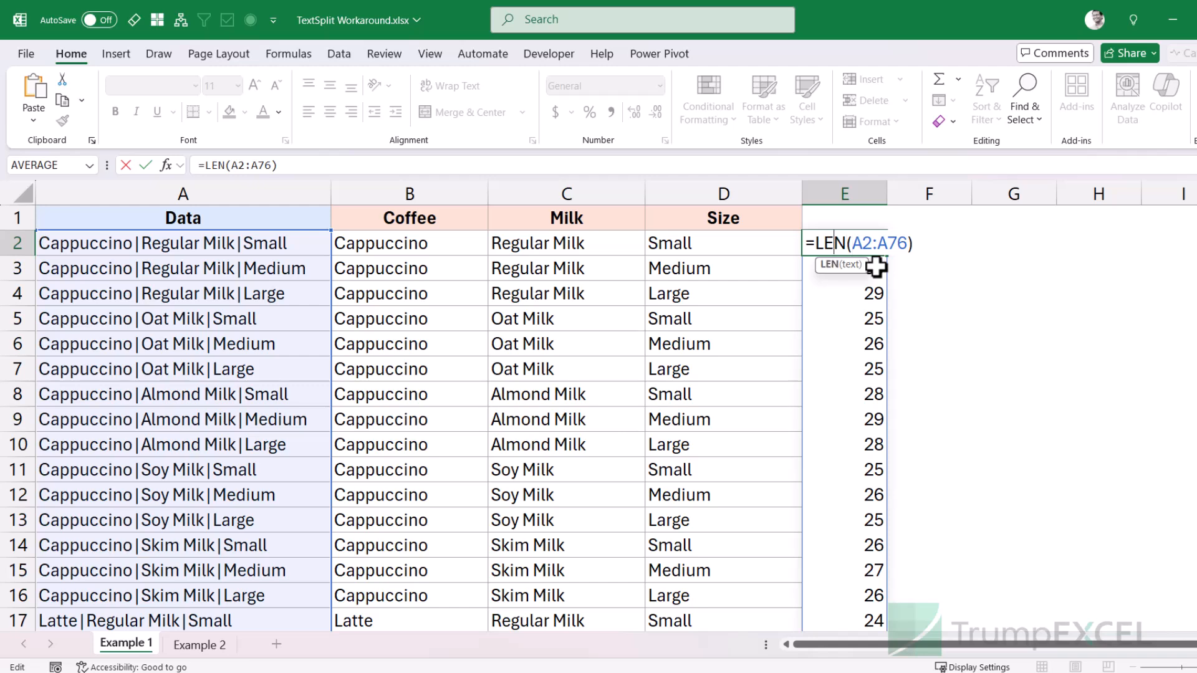
pyautogui.press('Left')
pyautogui.press('Left')
pyautogui.write('SUM')
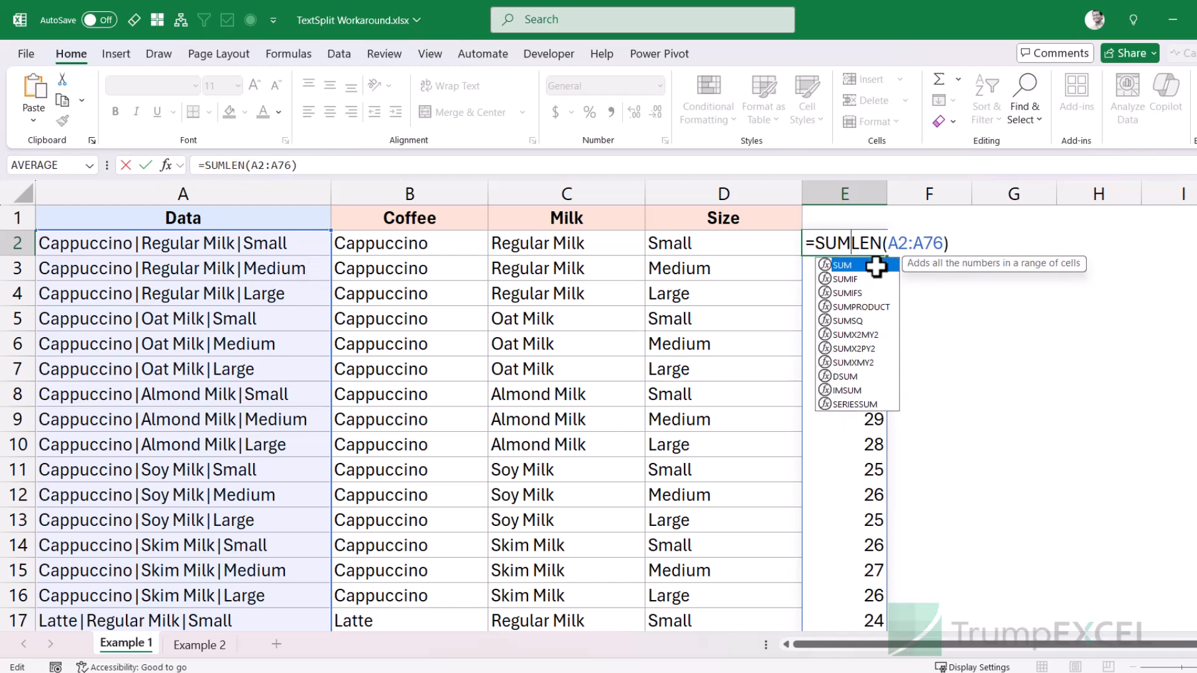
pyautogui.write('(')
pyautogui.press('End')
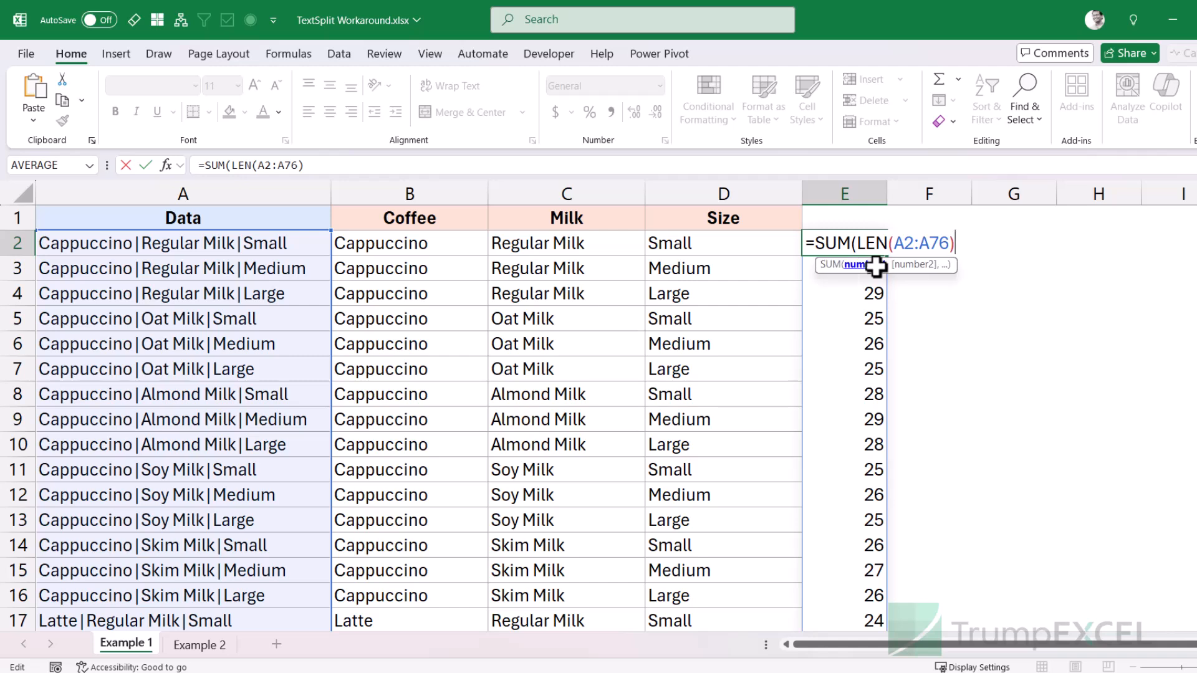
pyautogui.press('Return')
pyautogui.press('Up')
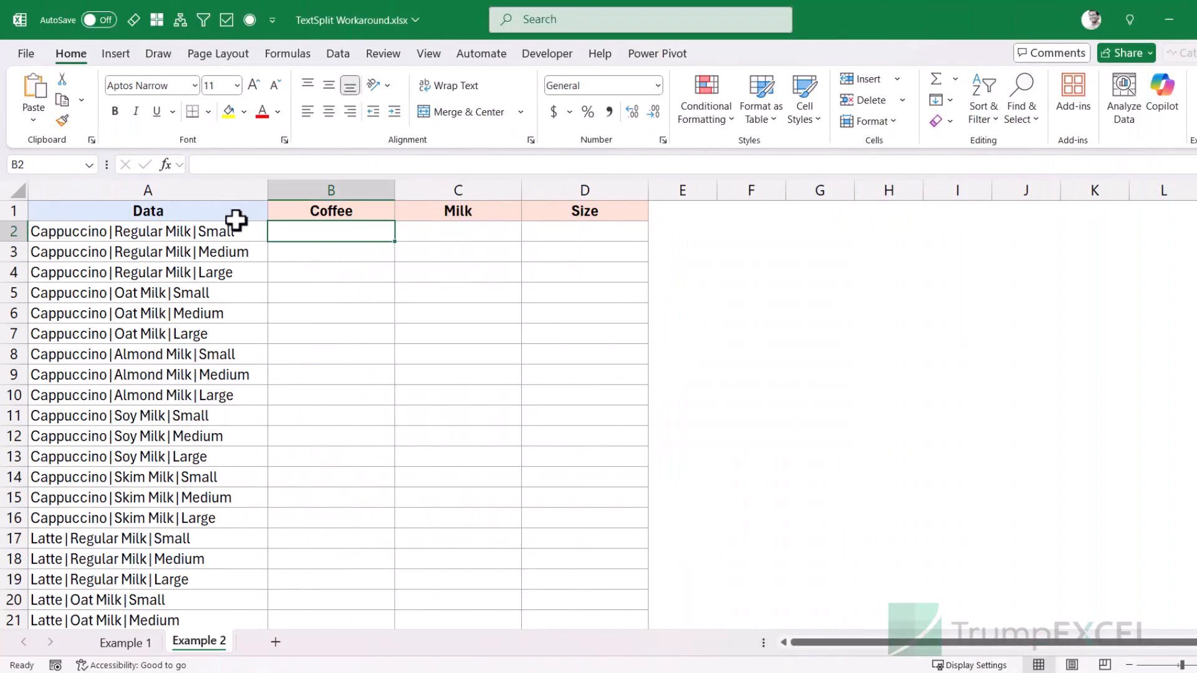
# Step: Begin a REDUCE formula in cell F3 of the Example 2 sheet
pyautogui.click(254, 207)
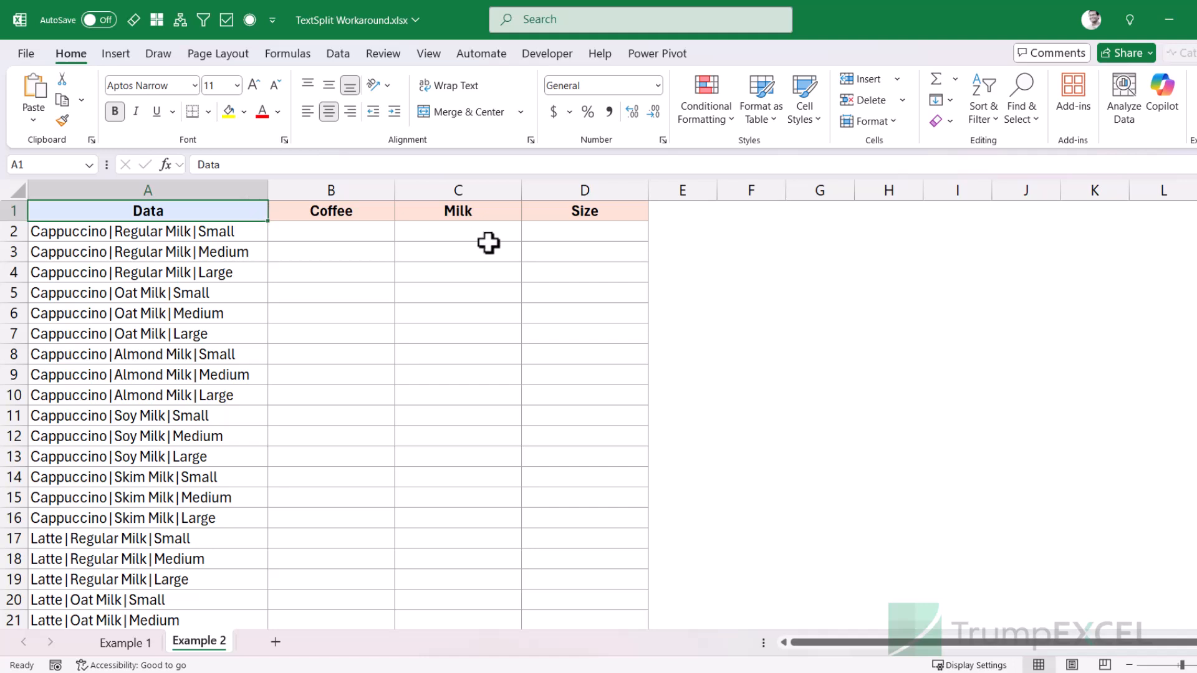
pyautogui.click(748, 248)
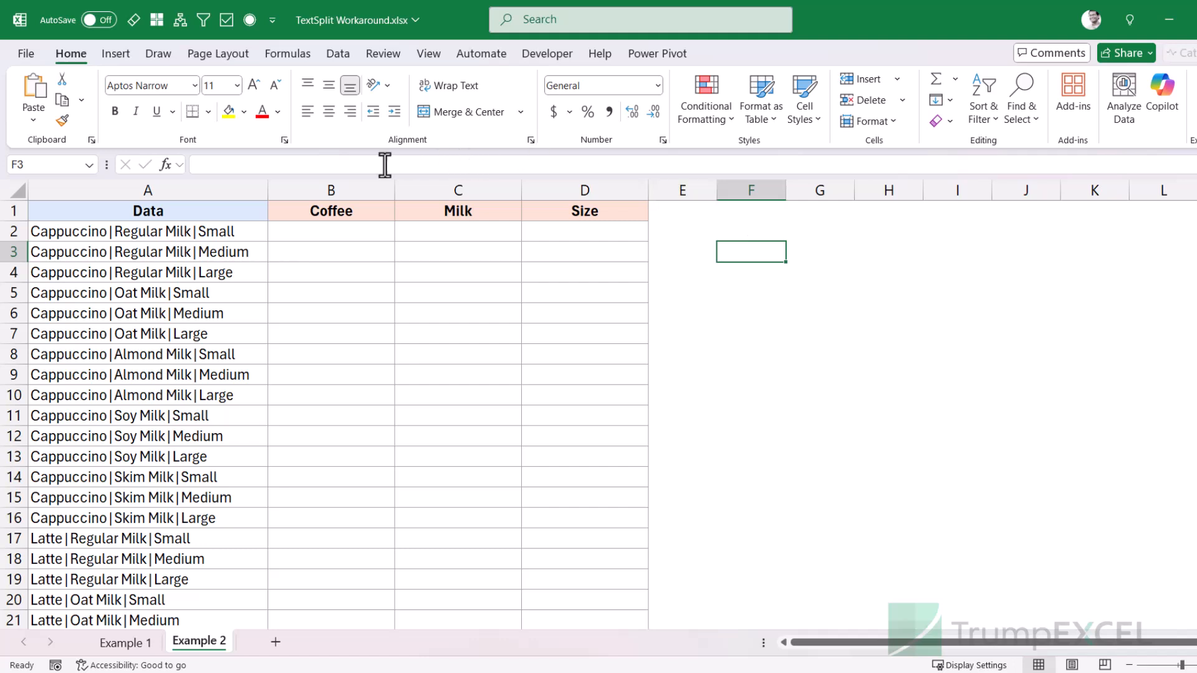
pyautogui.write('=red')
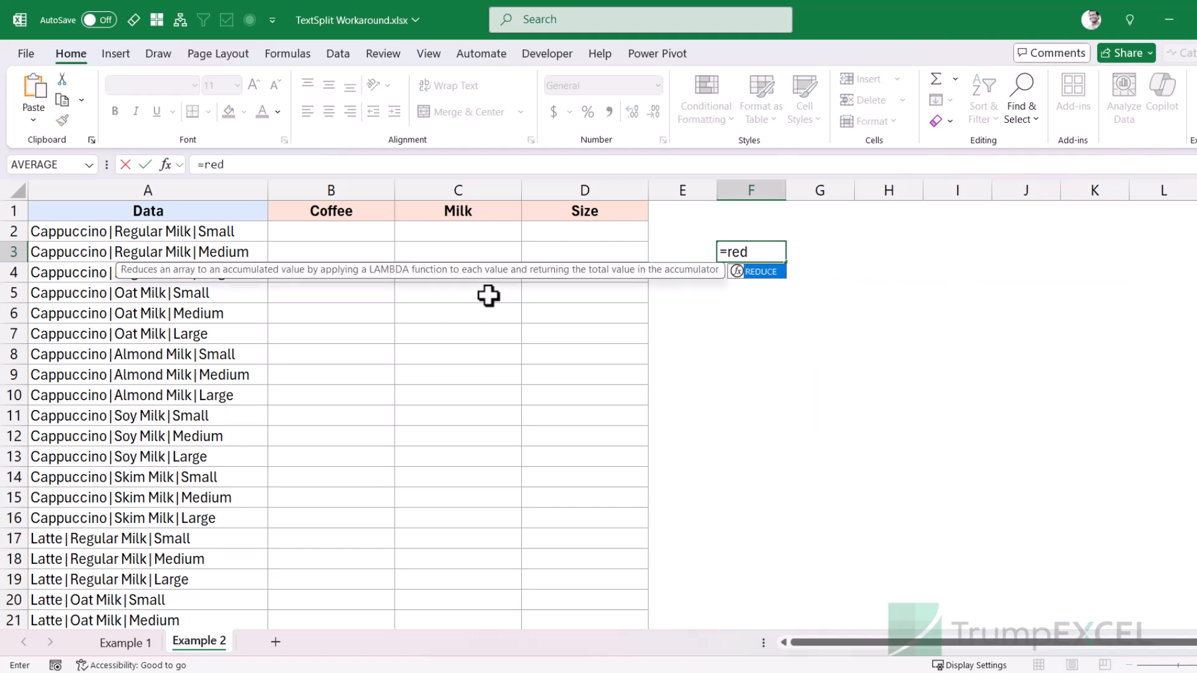
pyautogui.press('Tab')
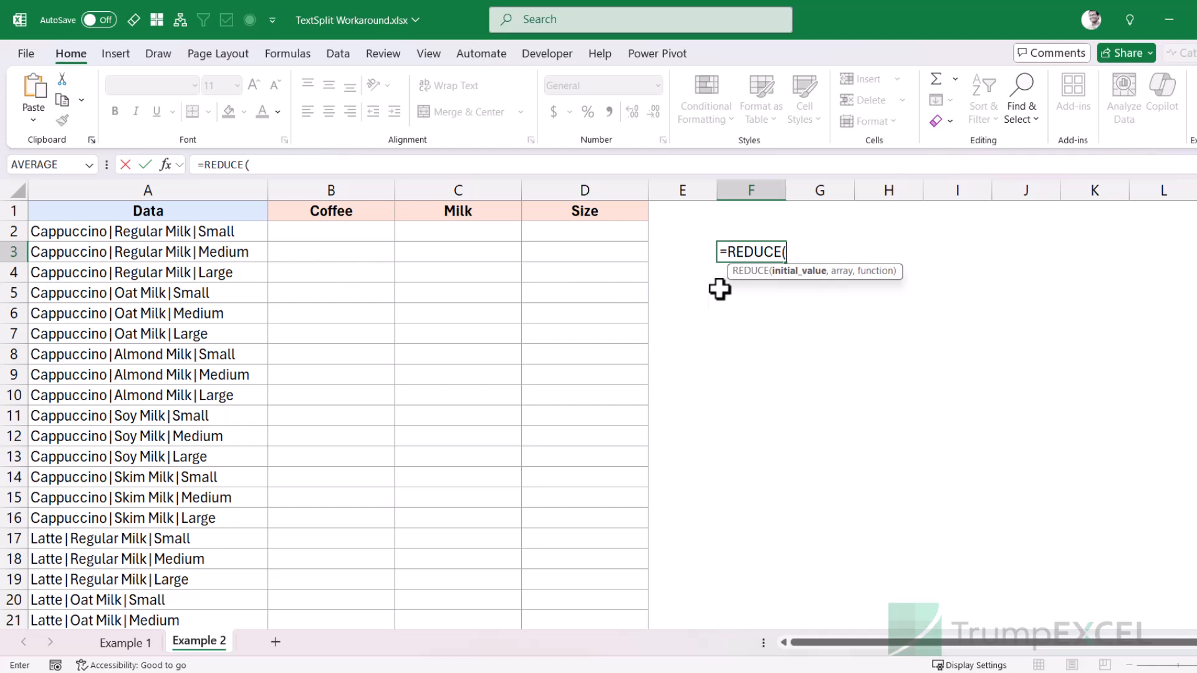
# Step: Examine the REDUCE help article's syntax and its initial_value, array and lambda arguments, and close the help
pyautogui.click(748, 270)
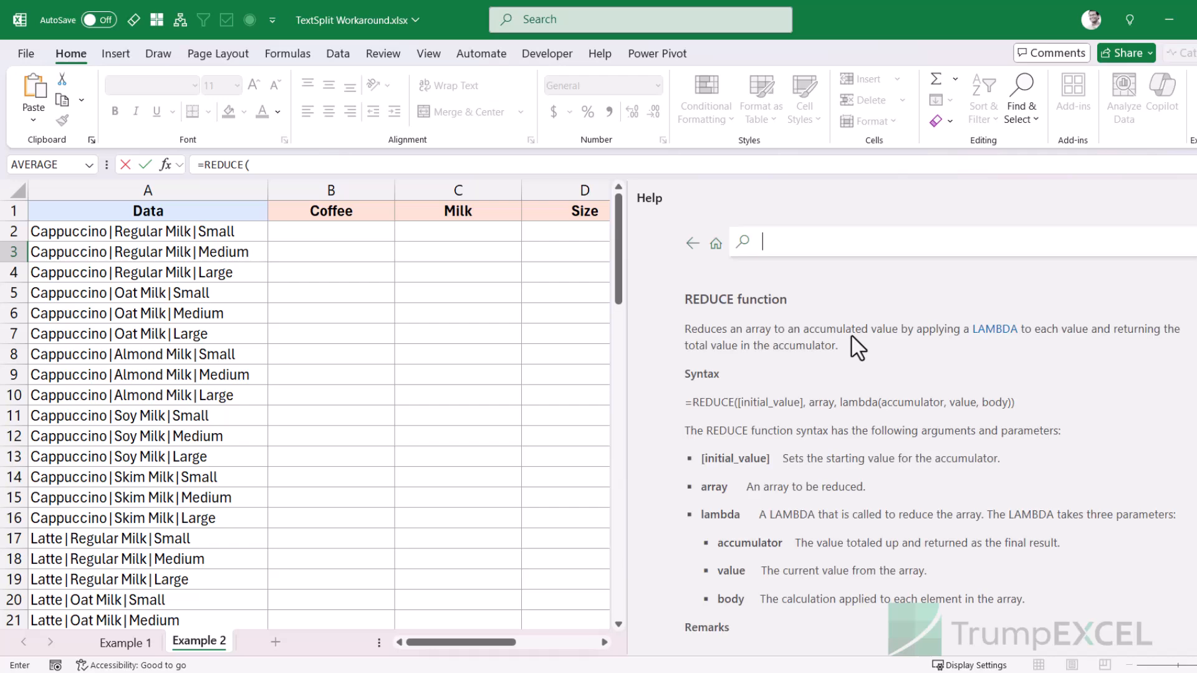
pyautogui.scroll(-2, 853, 340)
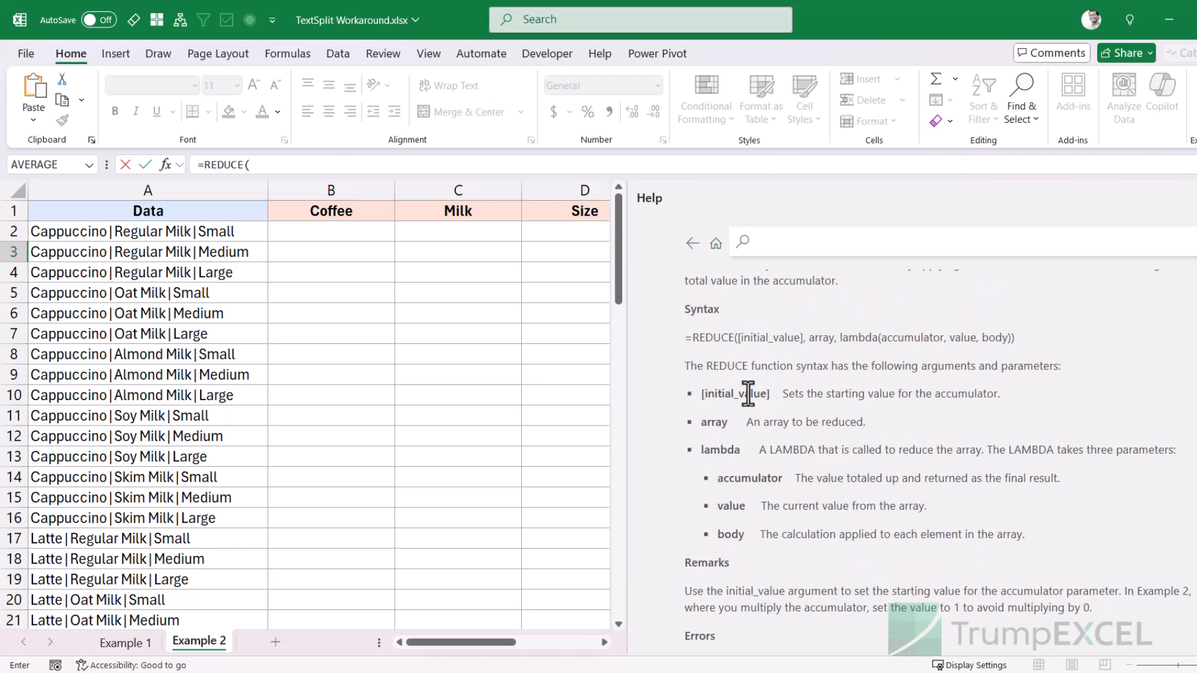
pyautogui.moveTo(700, 396); pyautogui.dragTo(770, 395)
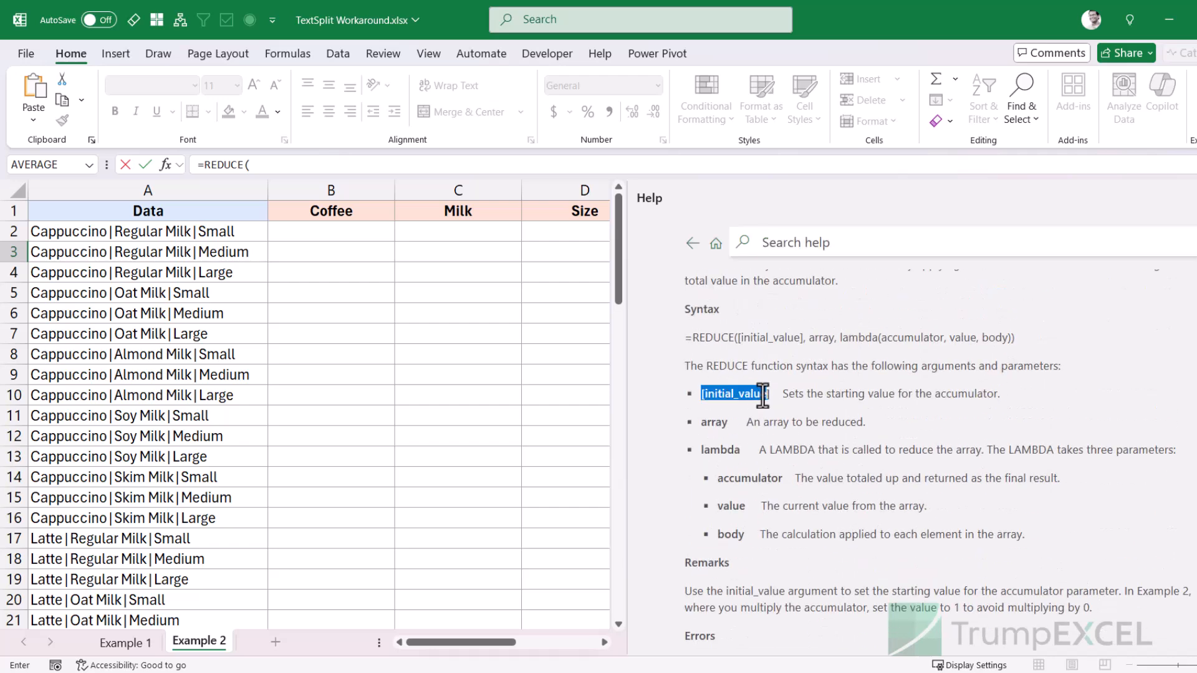
pyautogui.click(708, 424)
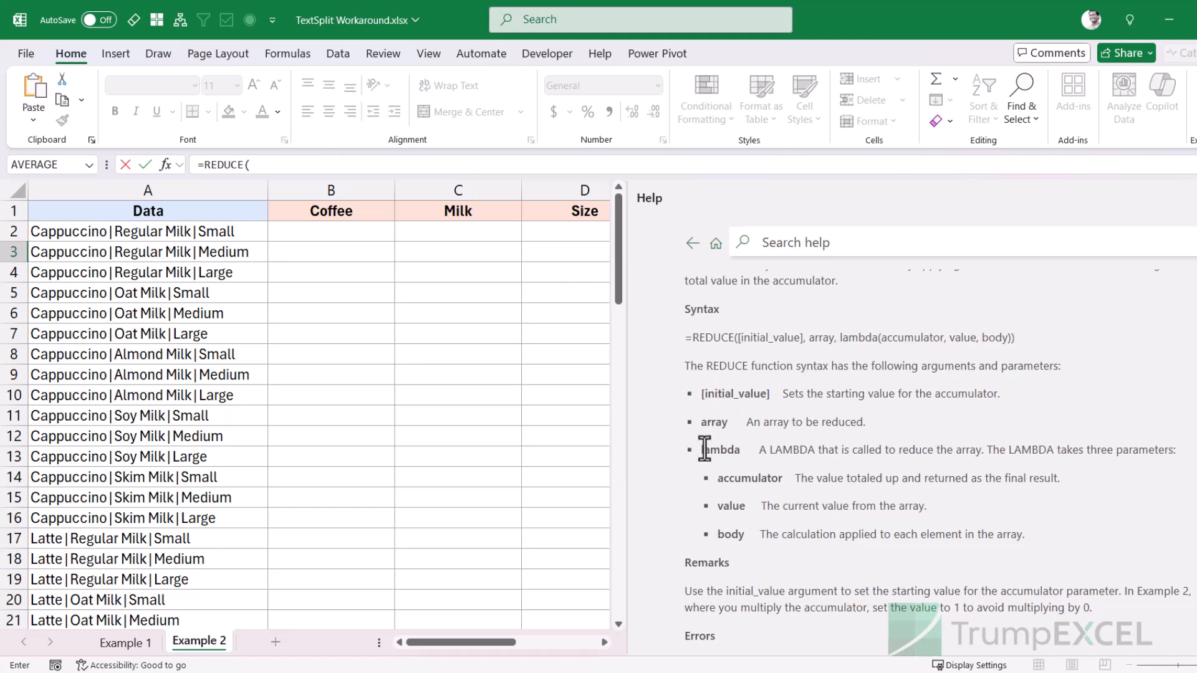
pyautogui.moveTo(769, 394); pyautogui.dragTo(697, 397)
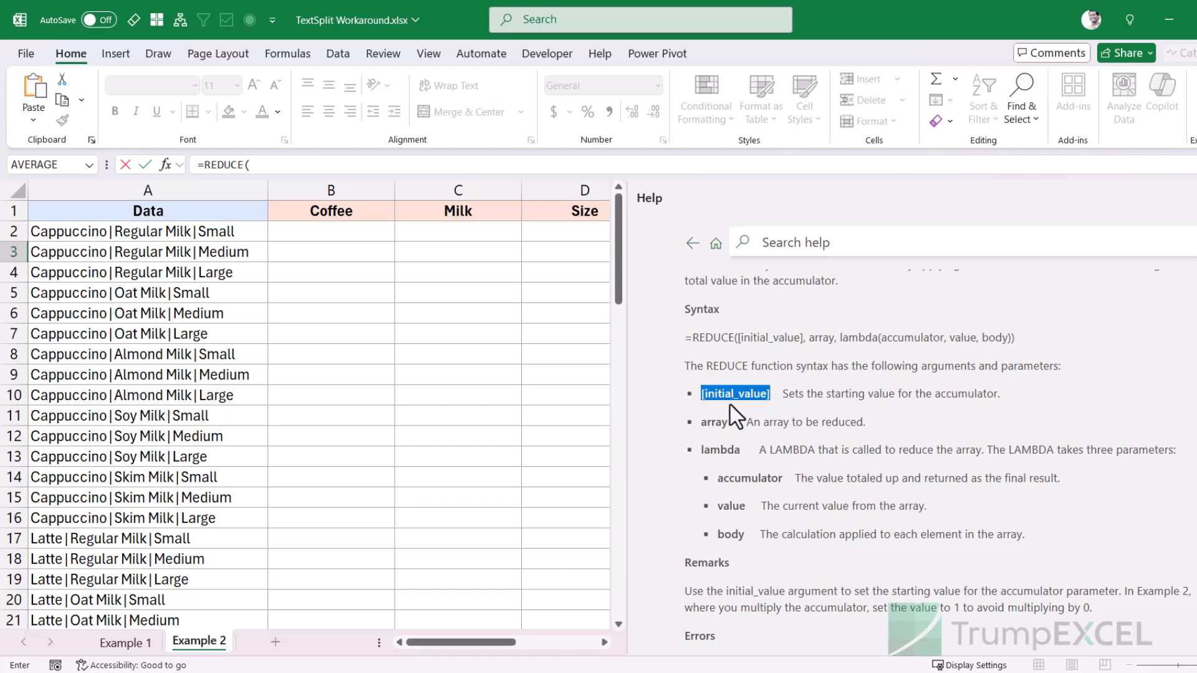
pyautogui.scroll(2, 729, 403)
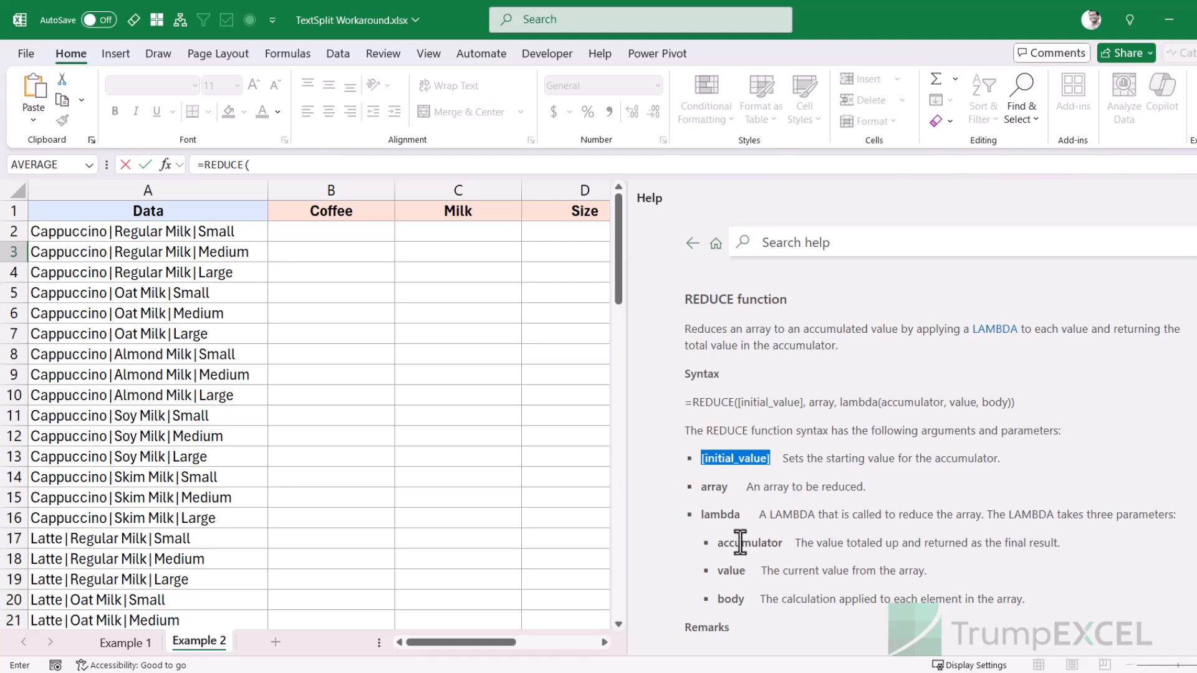
pyautogui.click(684, 551)
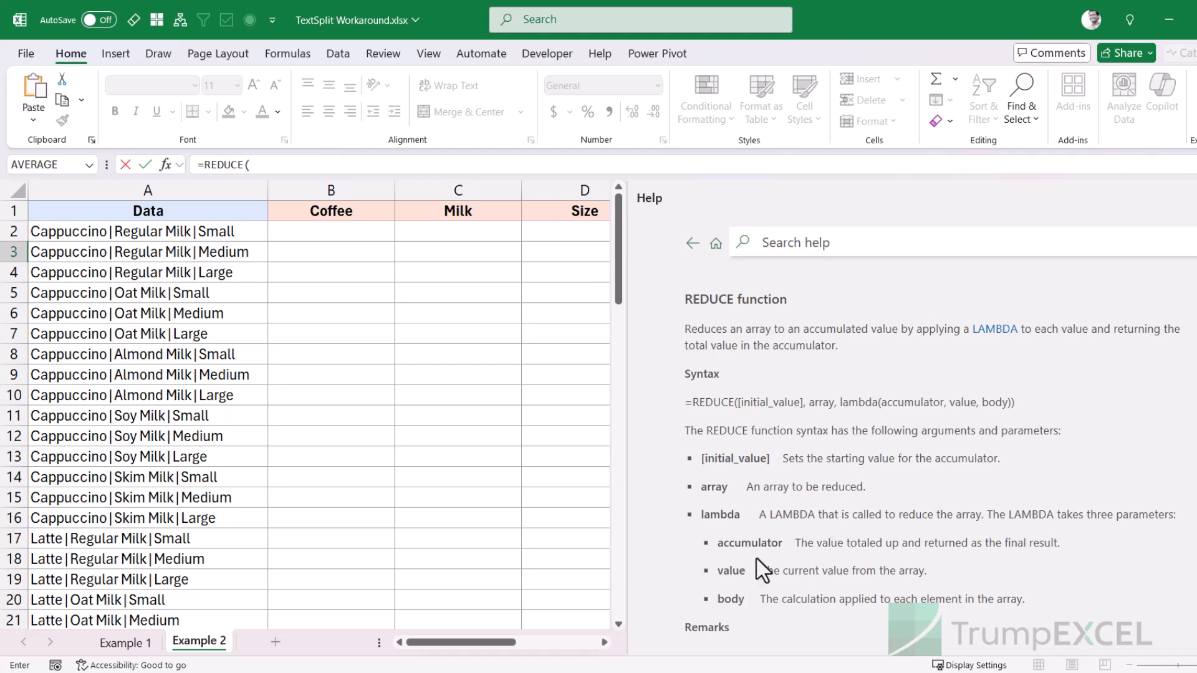
pyautogui.click(1195, 198)
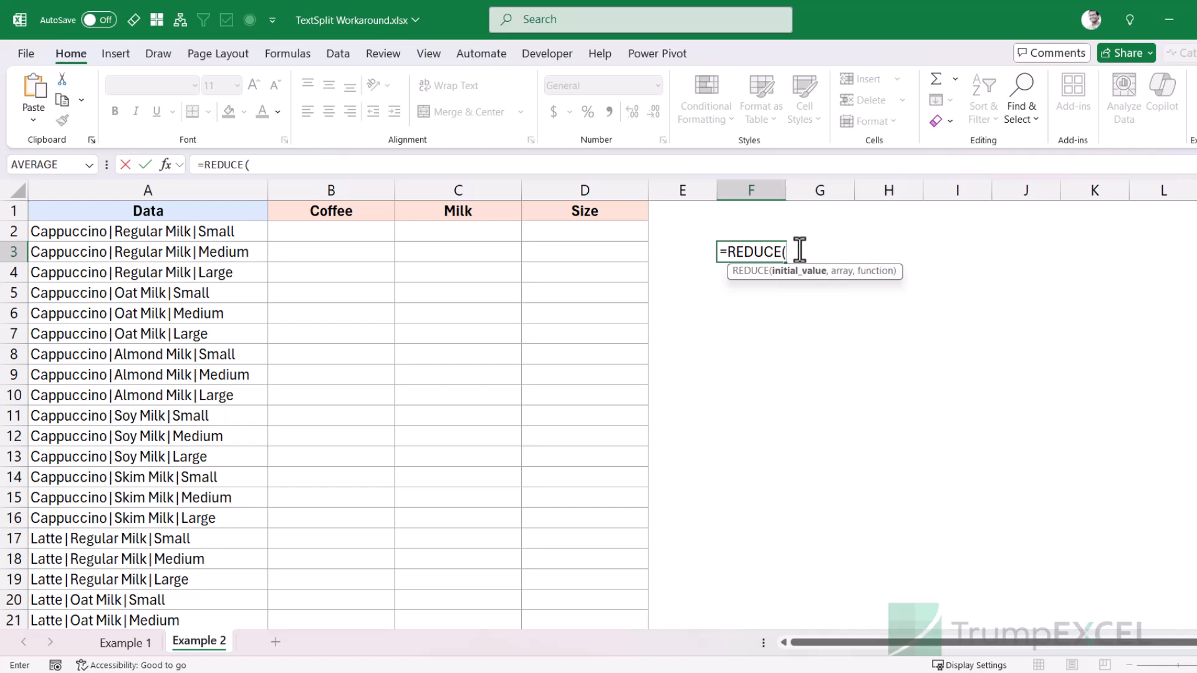
# Step: Give the REDUCE formula an empty string "" as its initial value and A2:A76 as its array
pyautogui.write('"",')
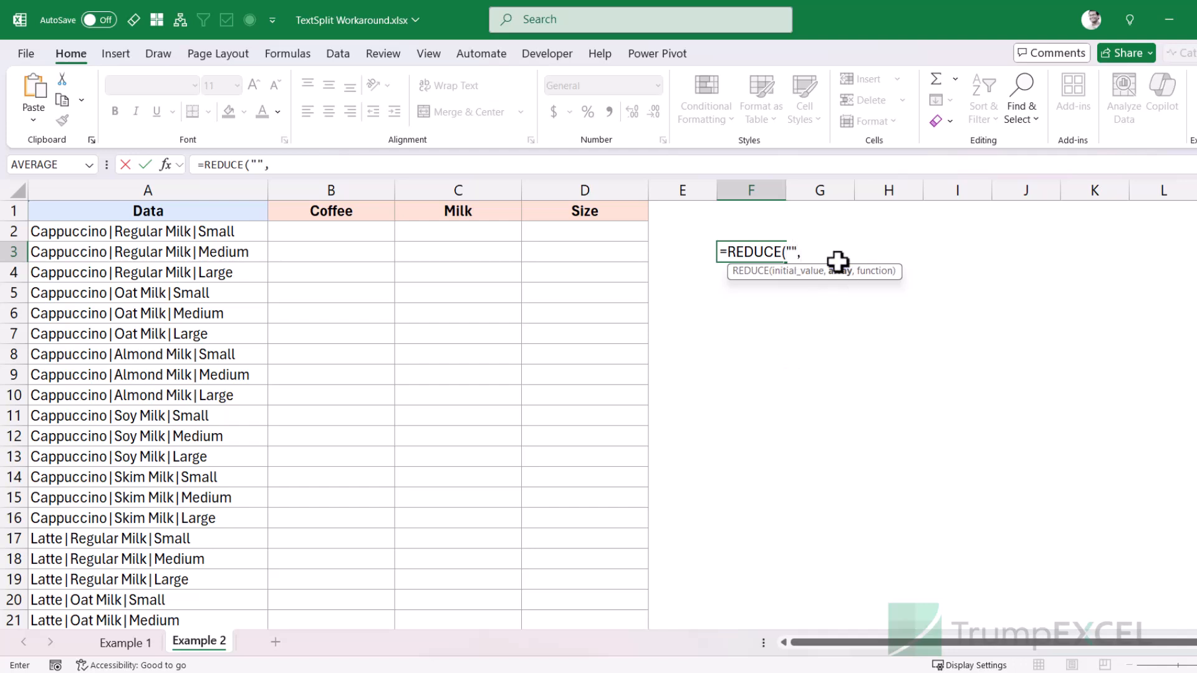
pyautogui.click(228, 235)
pyautogui.hotkey('ctrl', 'shift', 'Down')
pyautogui.scroll(18, 336, 282)
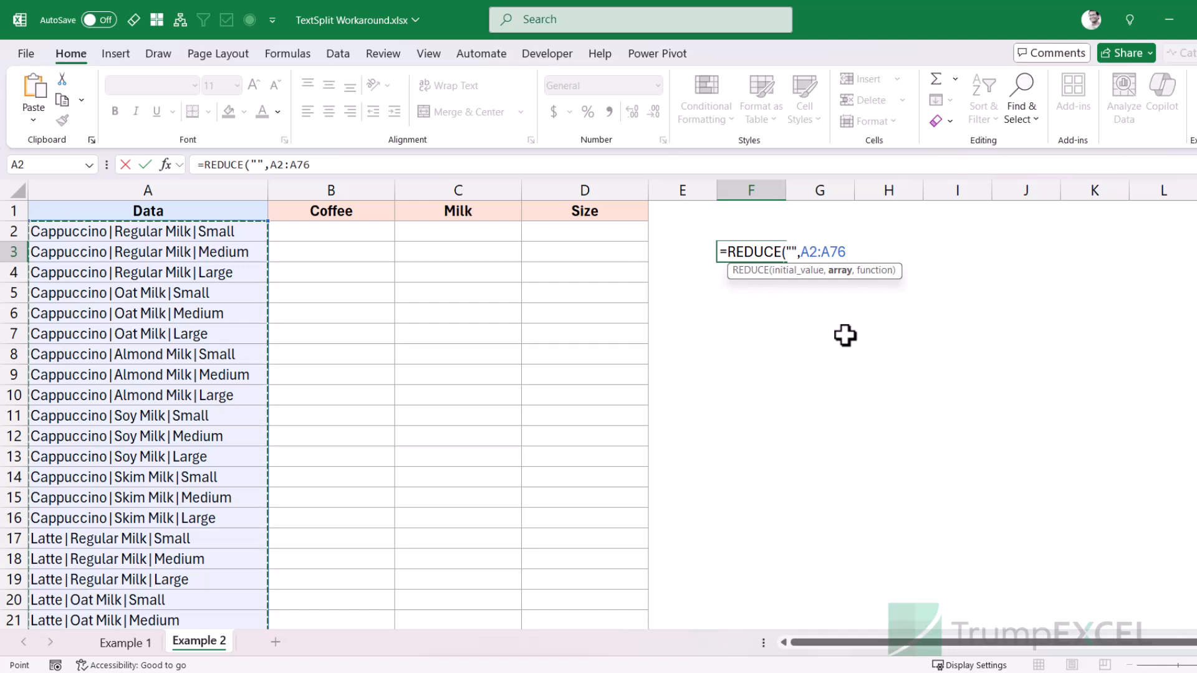
pyautogui.write(',')
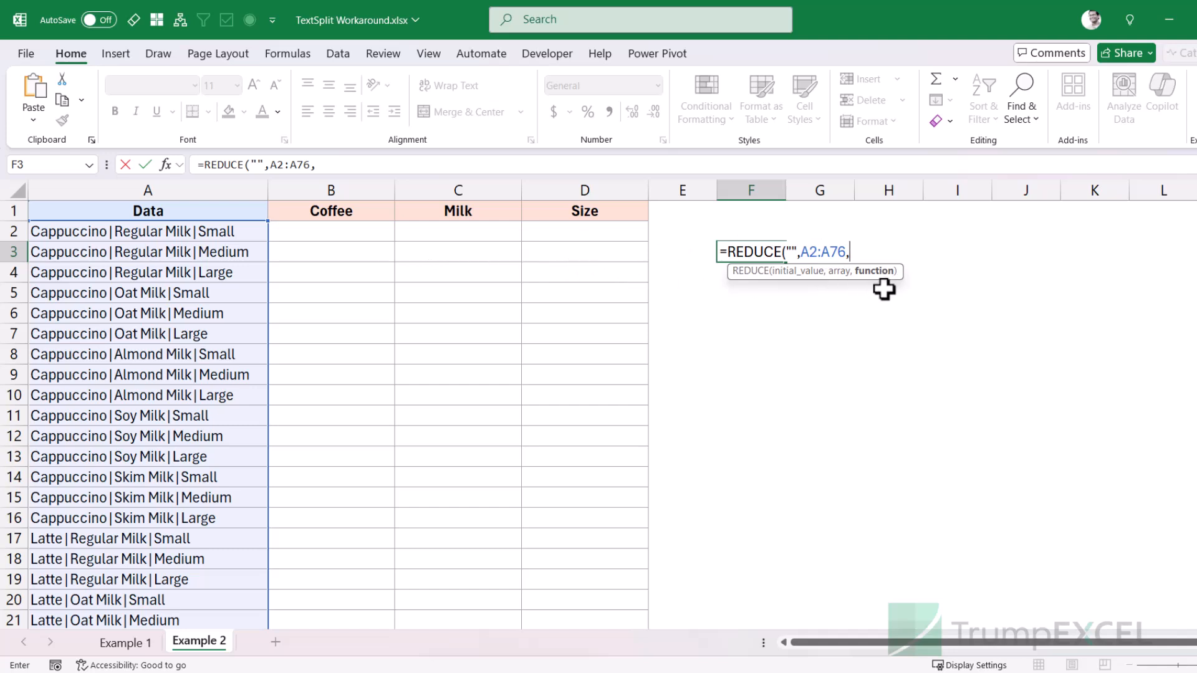
# Step: Add a LAMBDA as the REDUCE formula's function argument, with x as its first parameter
pyautogui.write('LAMBDA(')
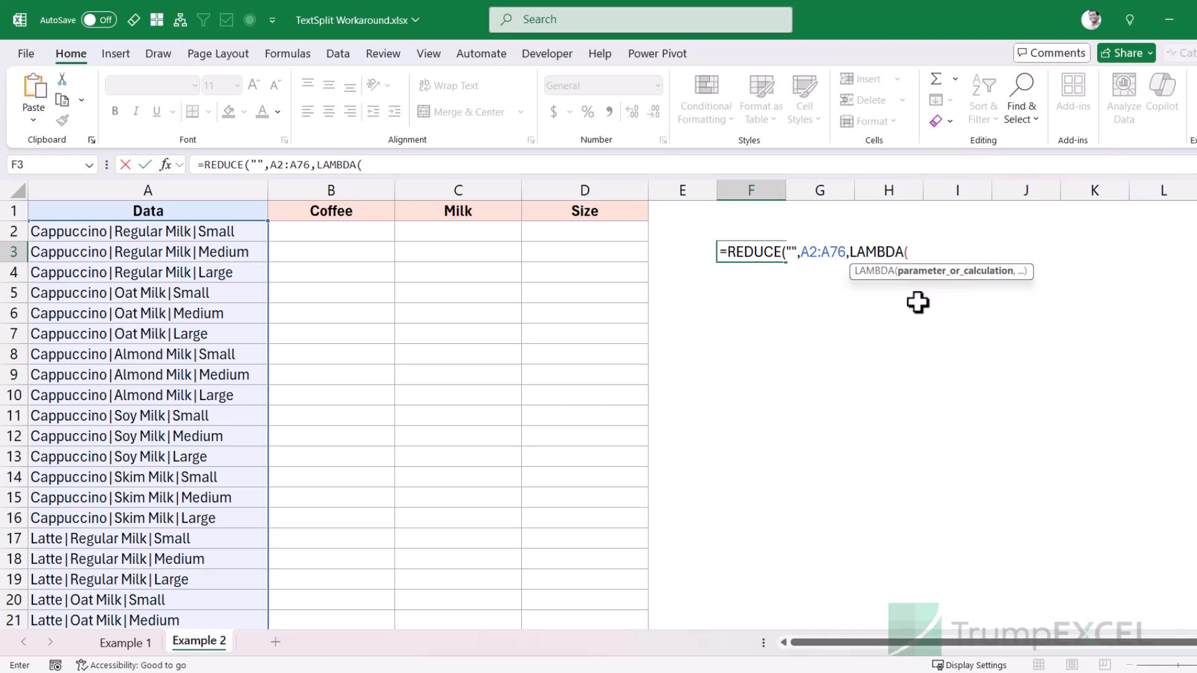
pyautogui.write('x,')
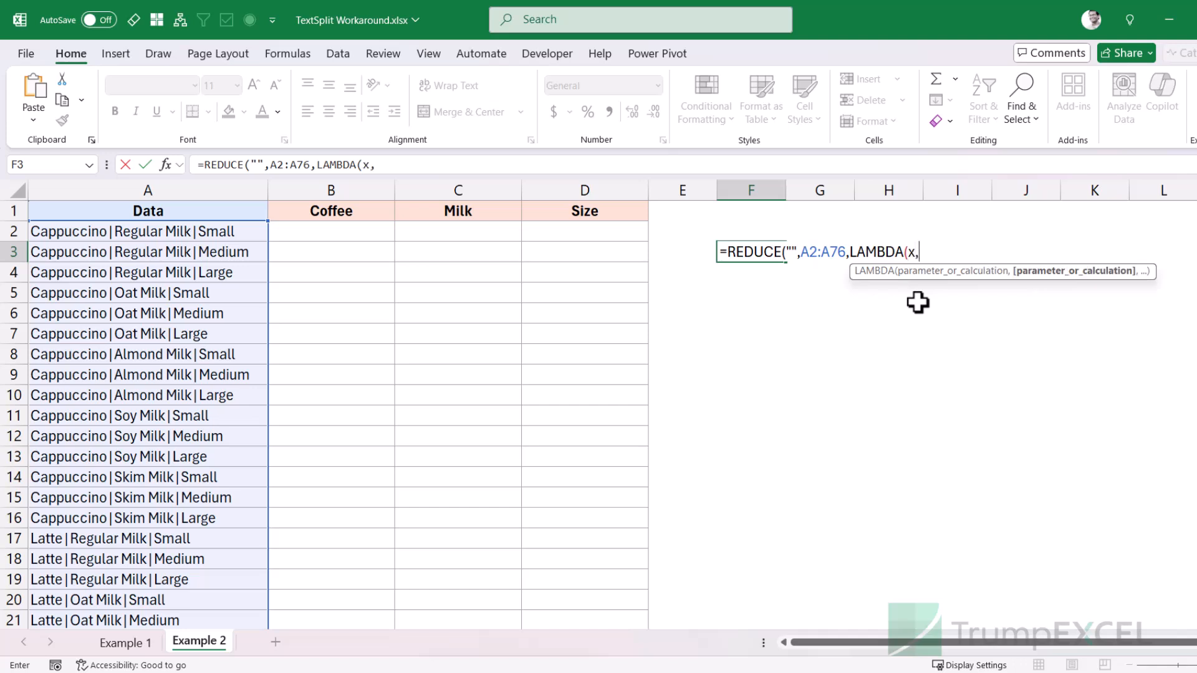
pyautogui.doubleClick(912, 252)
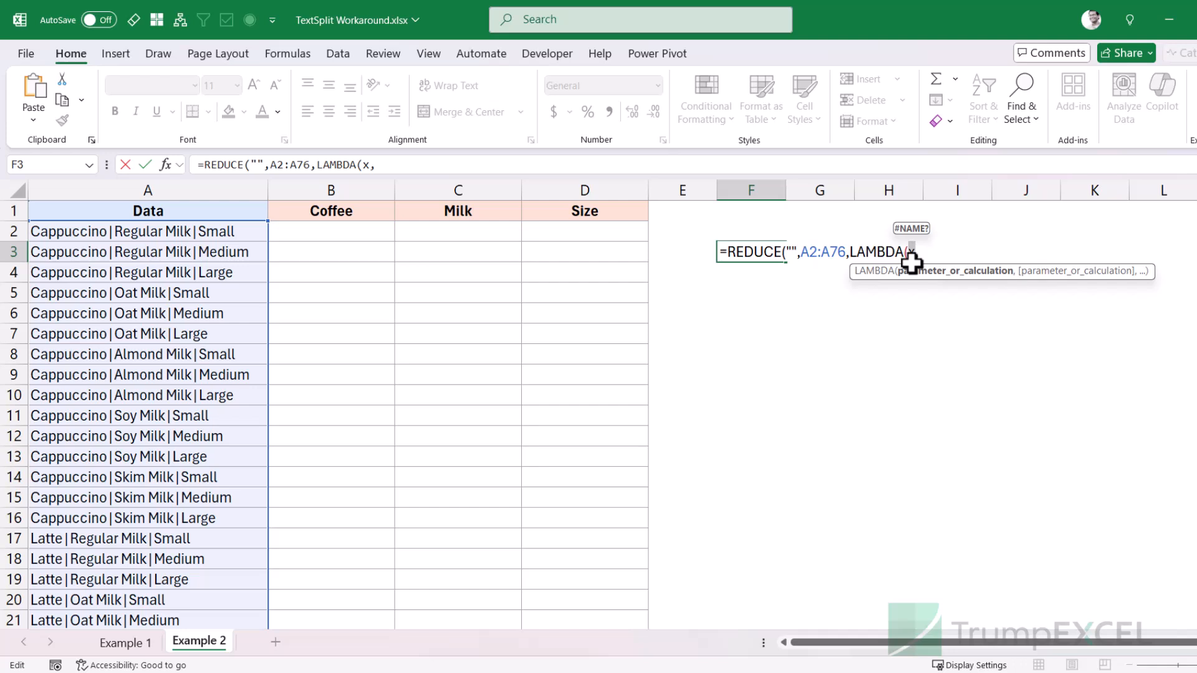
pyautogui.write('l')
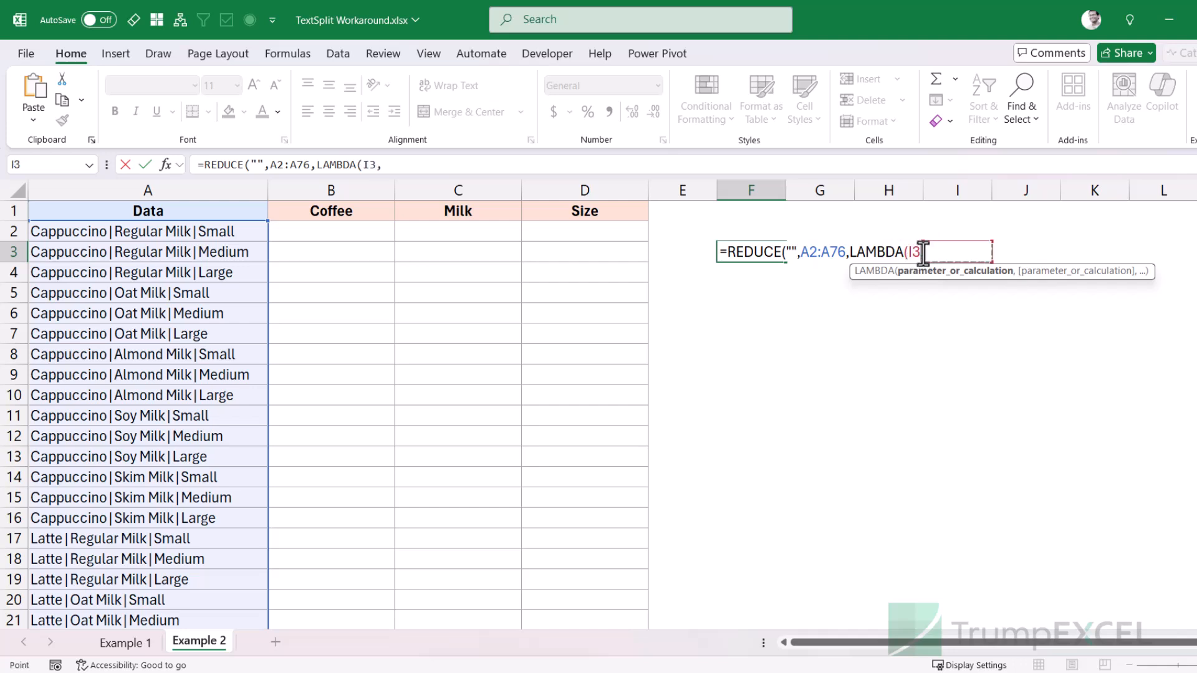
pyautogui.write('x,')
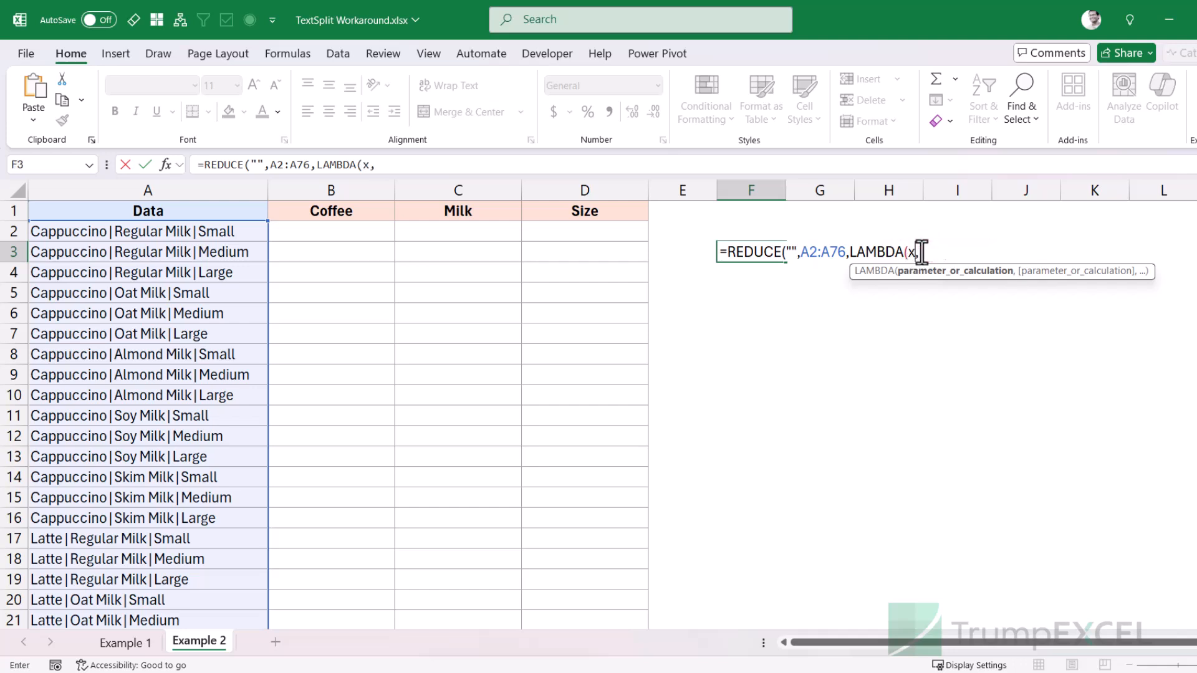
pyautogui.press('BackSpace')
pyautogui.press('Return')
pyautogui.press('Return')
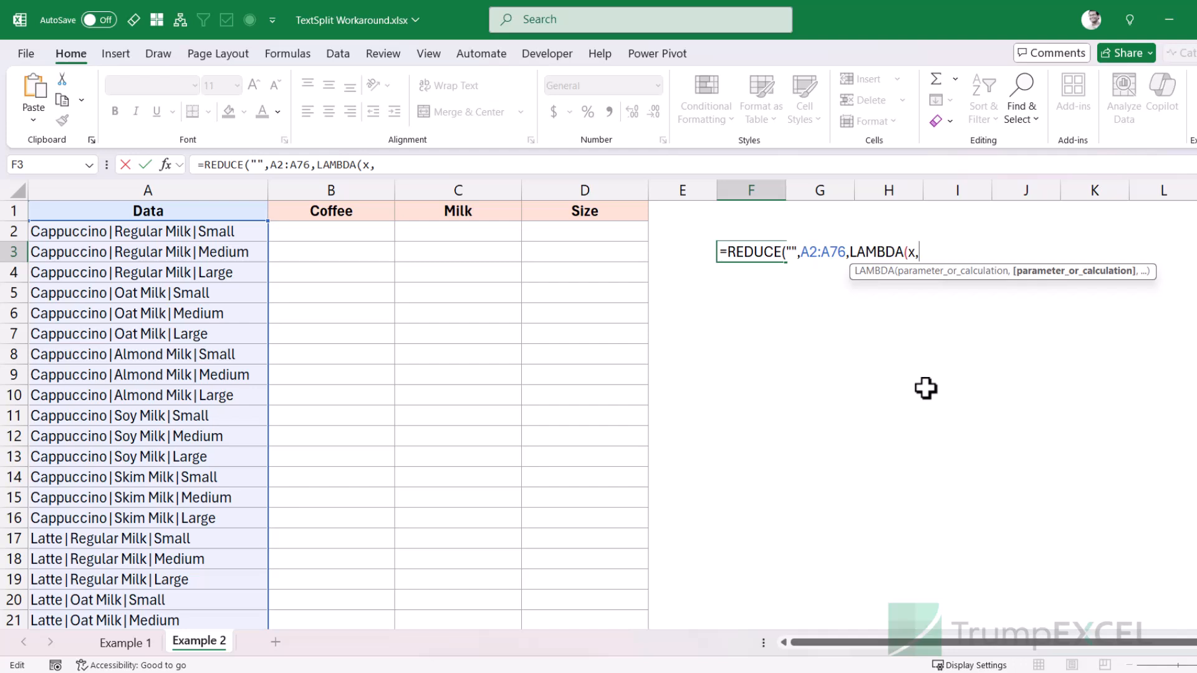
# Step: Add y as the LAMBDA's second parameter and begin its calculation with VSTACK, using x as the first array
pyautogui.write('y')
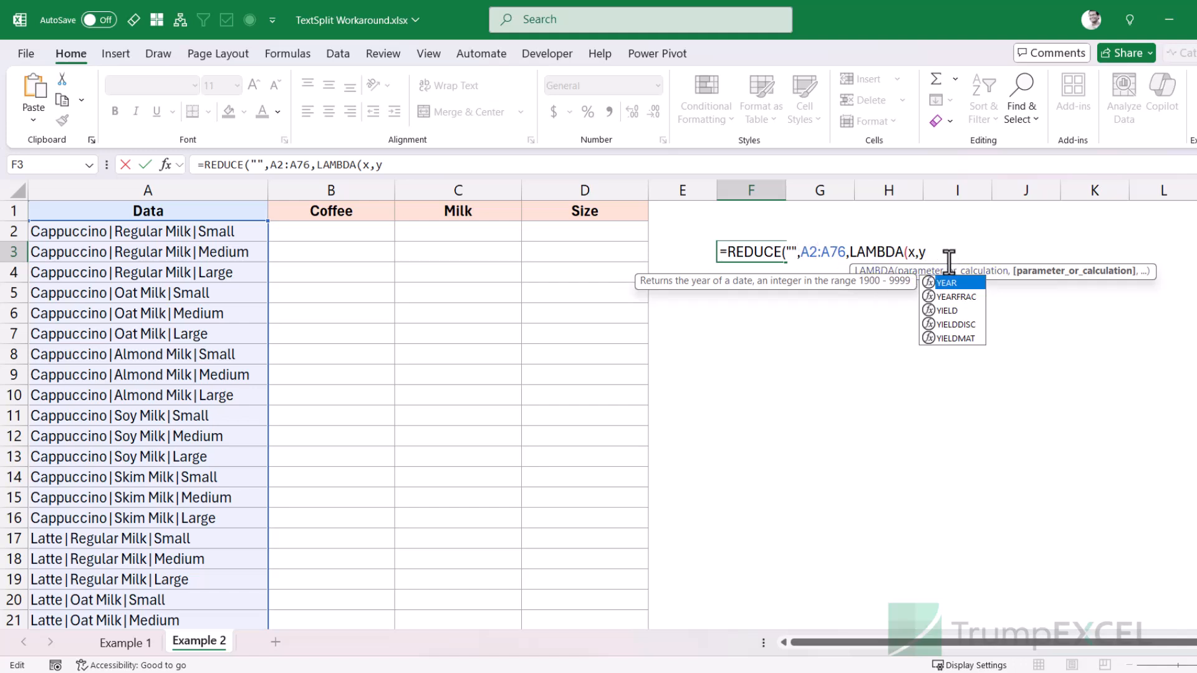
pyautogui.write(',')
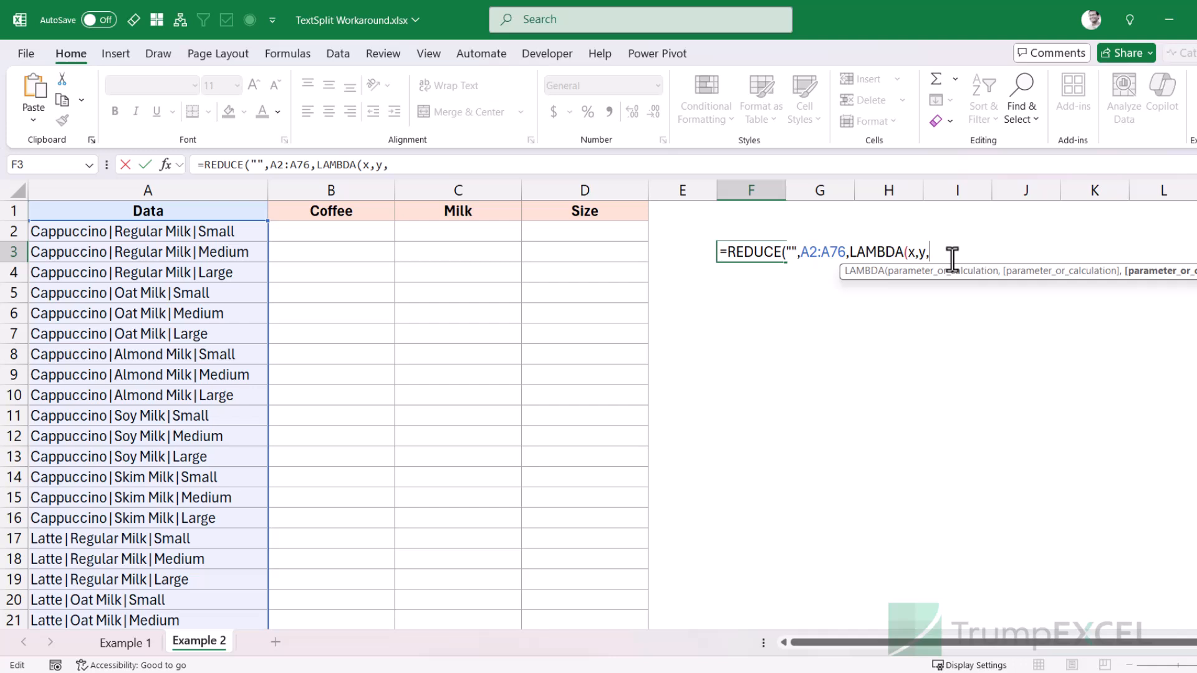
pyautogui.write('VSTA')
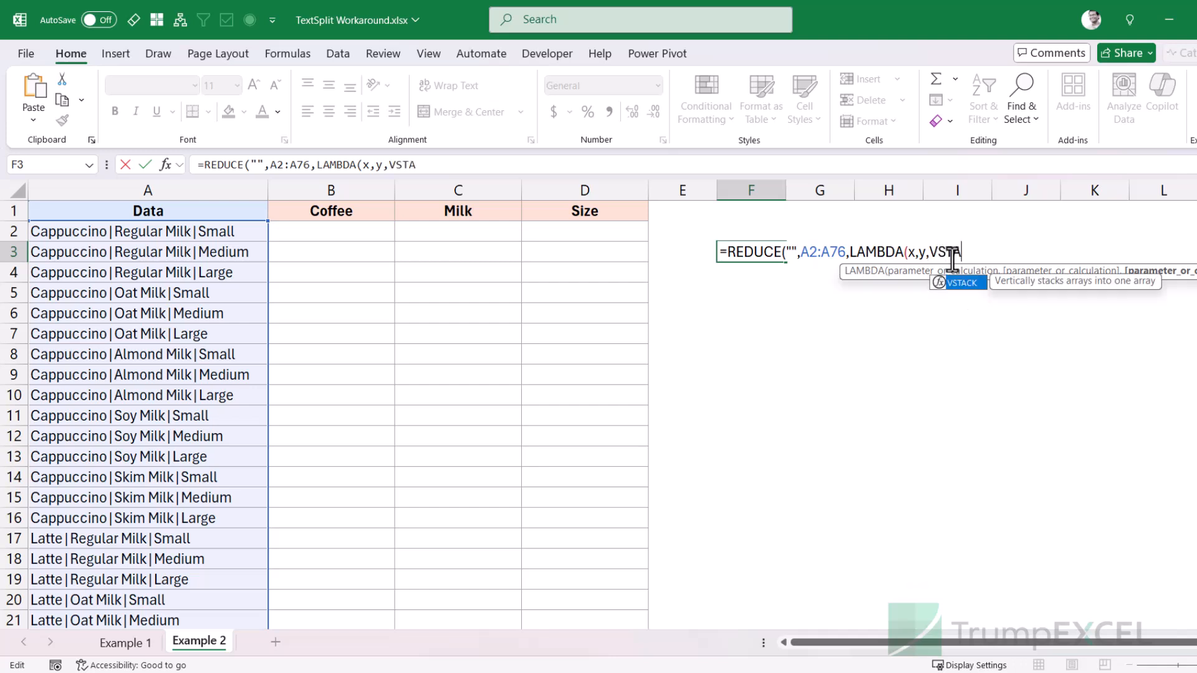
pyautogui.press('Tab')
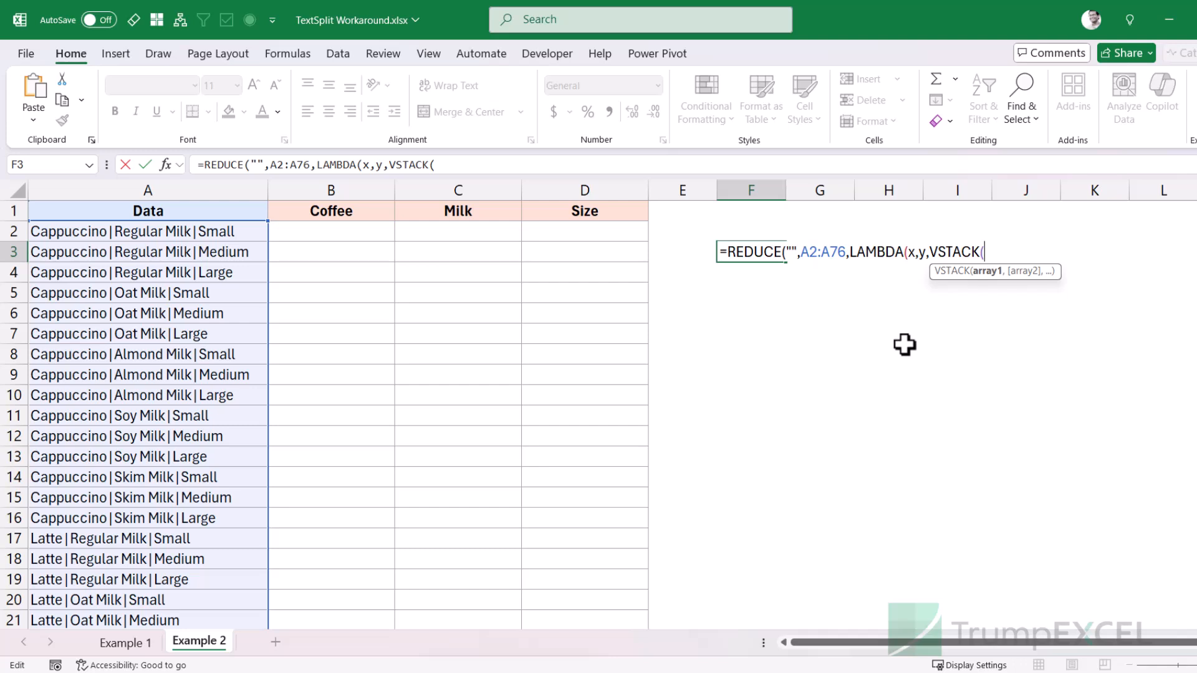
pyautogui.write('x,')
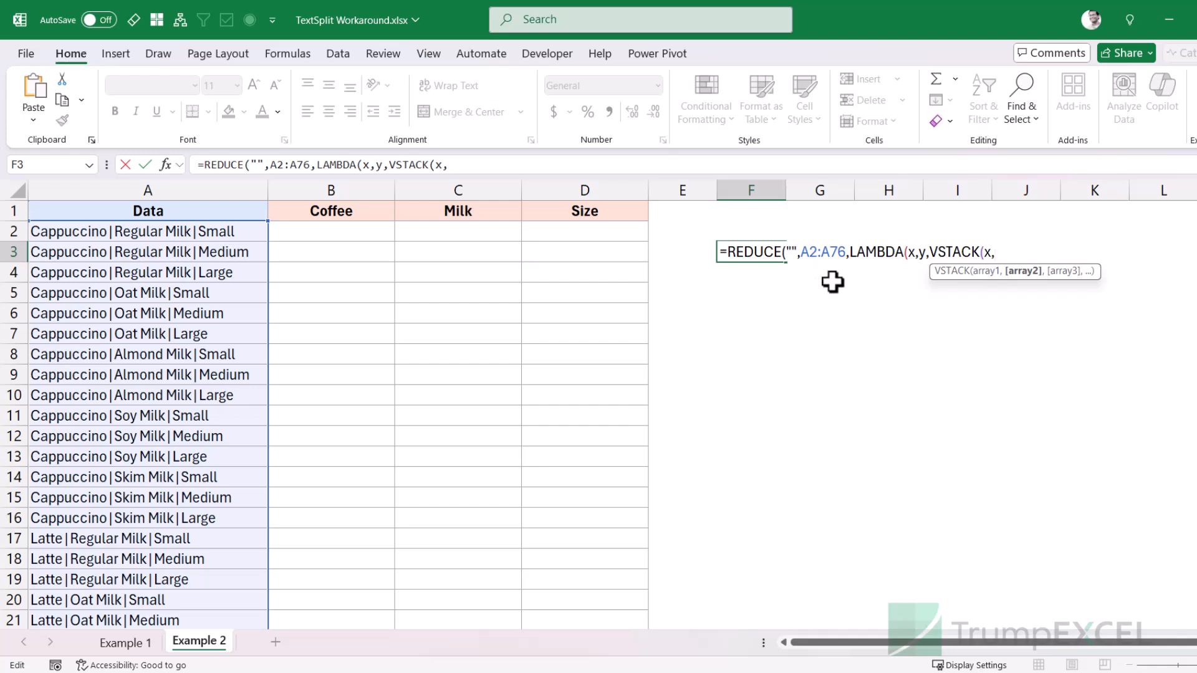
# Step: Give VSTACK the second array TEXTSPLIT(y,"|"), close all open functions and enter the REDUCE formula in F3
pyautogui.write('TEXTSPLIT(')
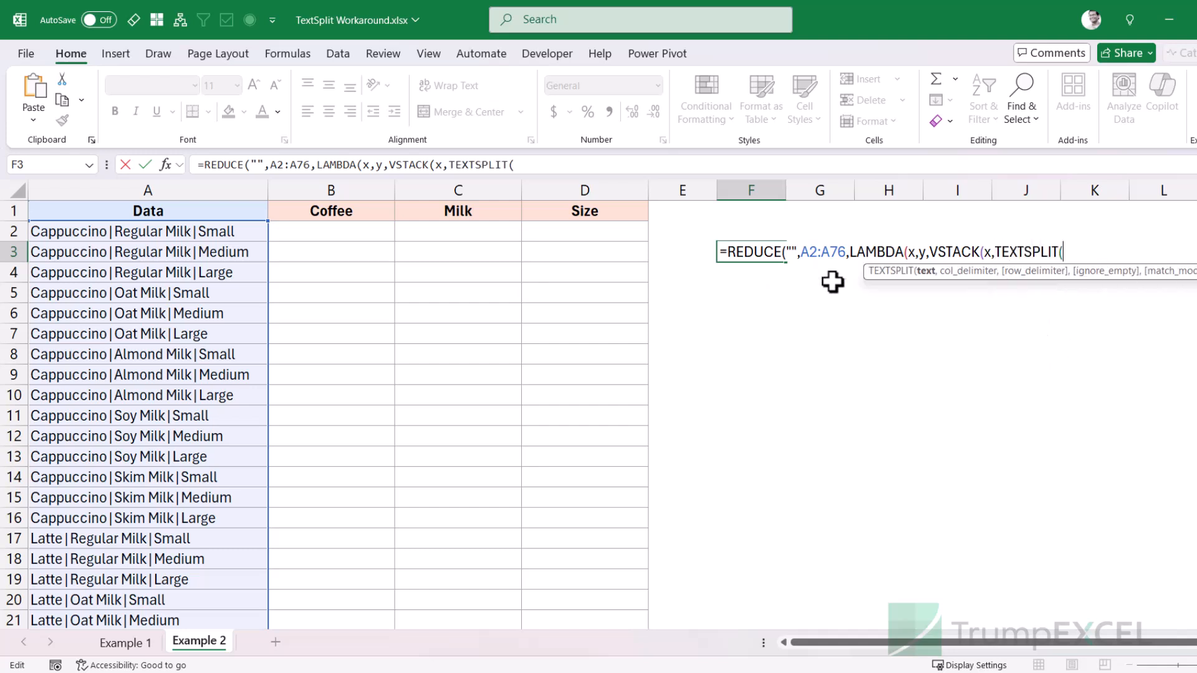
pyautogui.write('y')
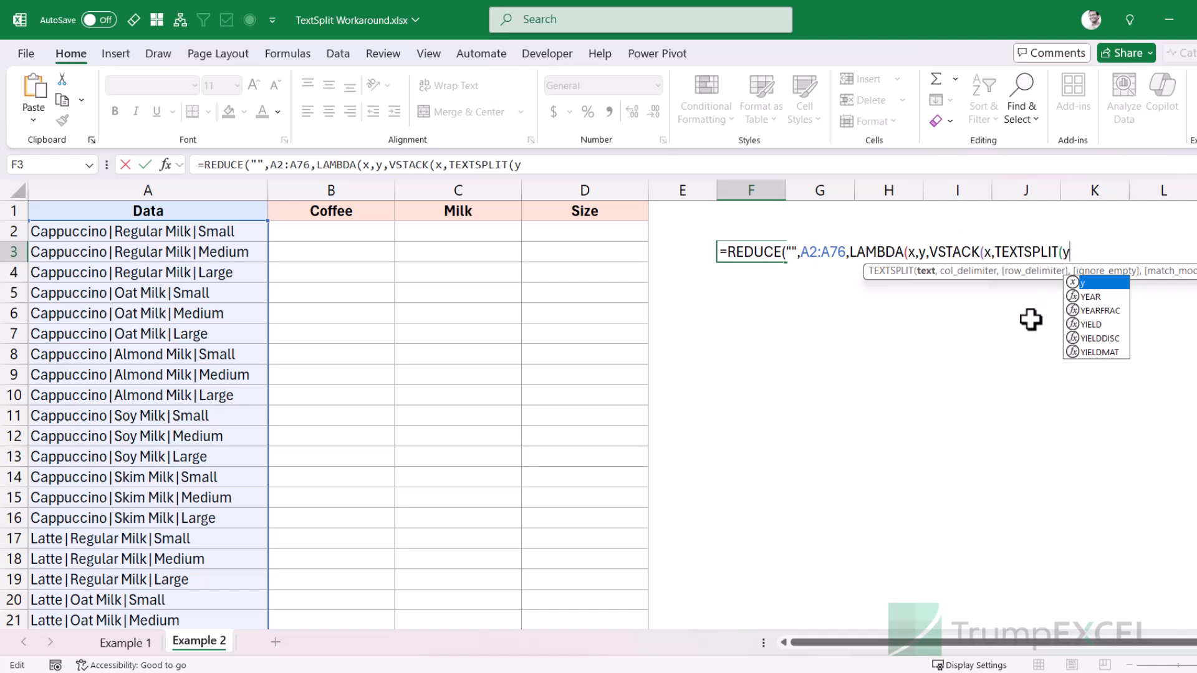
pyautogui.write(',')
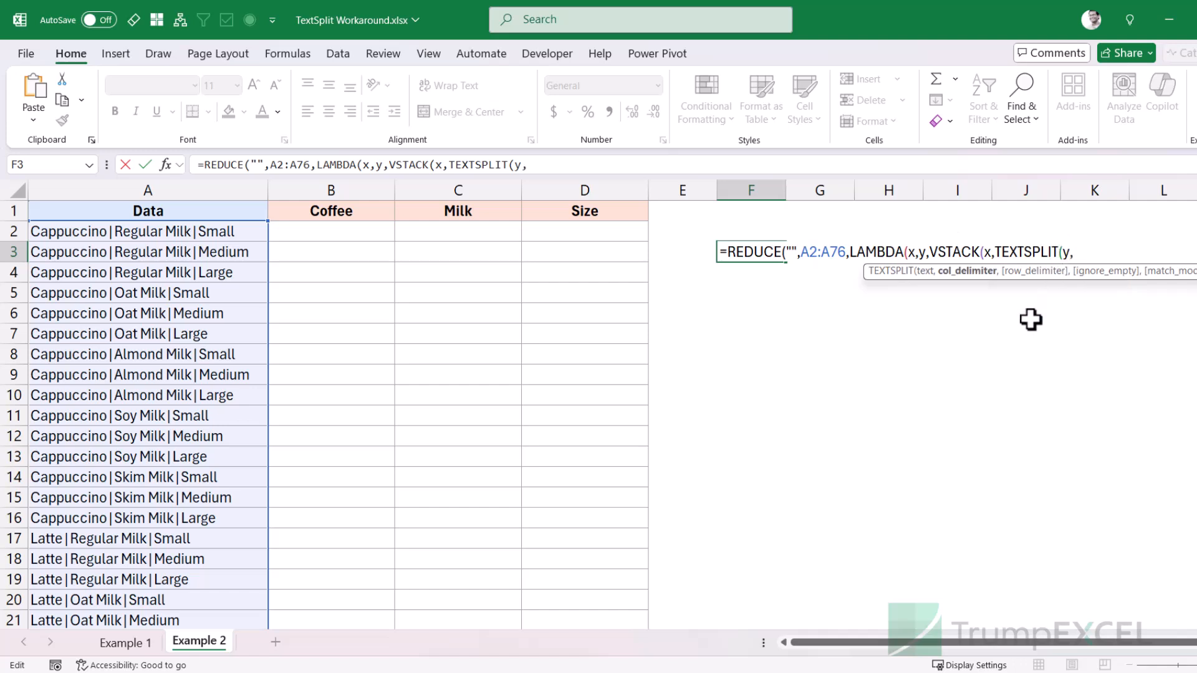
pyautogui.write('"')
pyautogui.write('|")))')
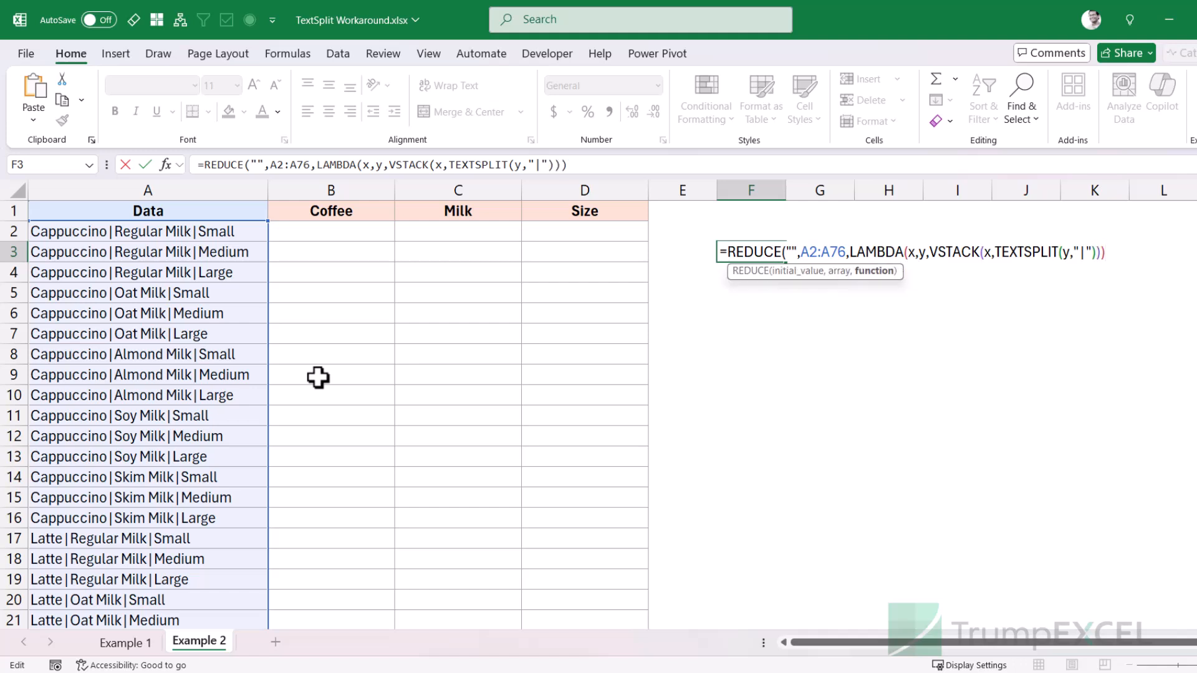
pyautogui.write(')')
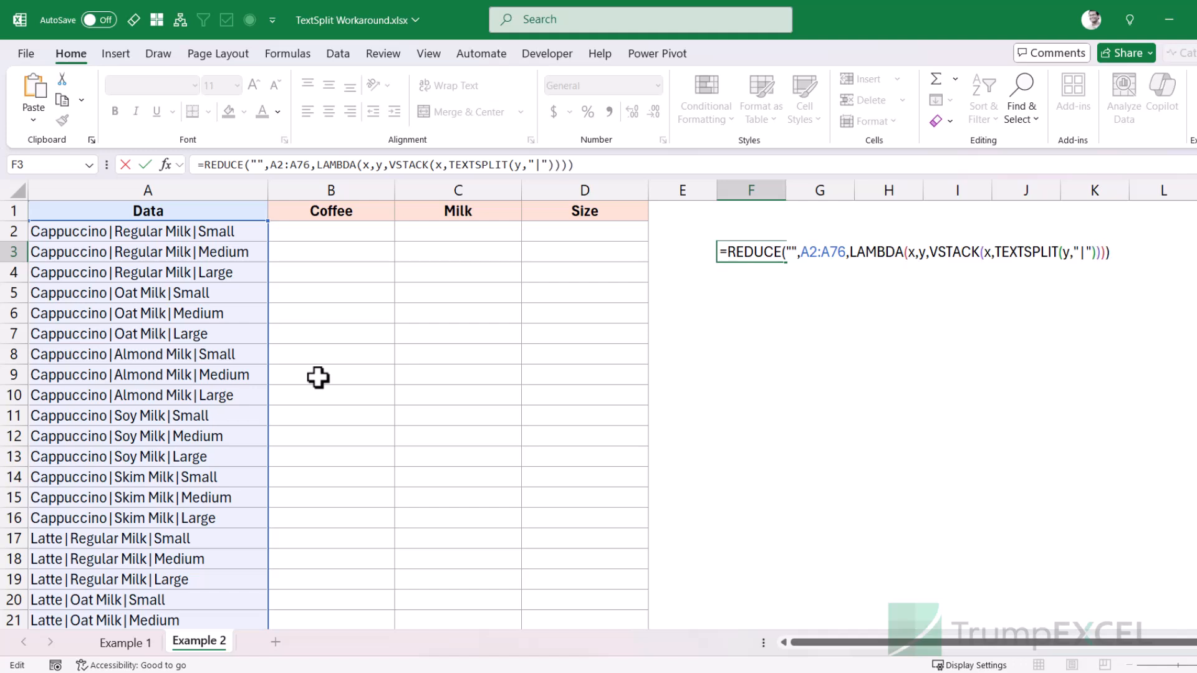
pyautogui.press('Return')
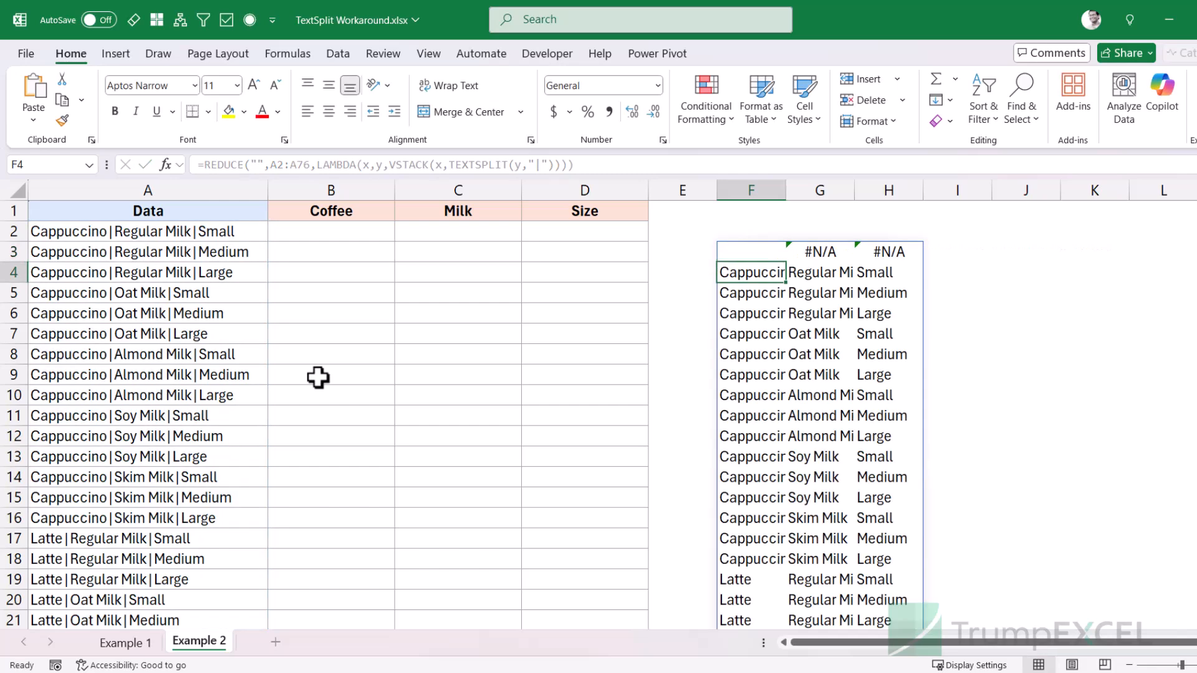
# Step: Examine the REDUCE formula's spilled output, checking its first row F3:H3 and the split rows from F4 down
pyautogui.press('Up')
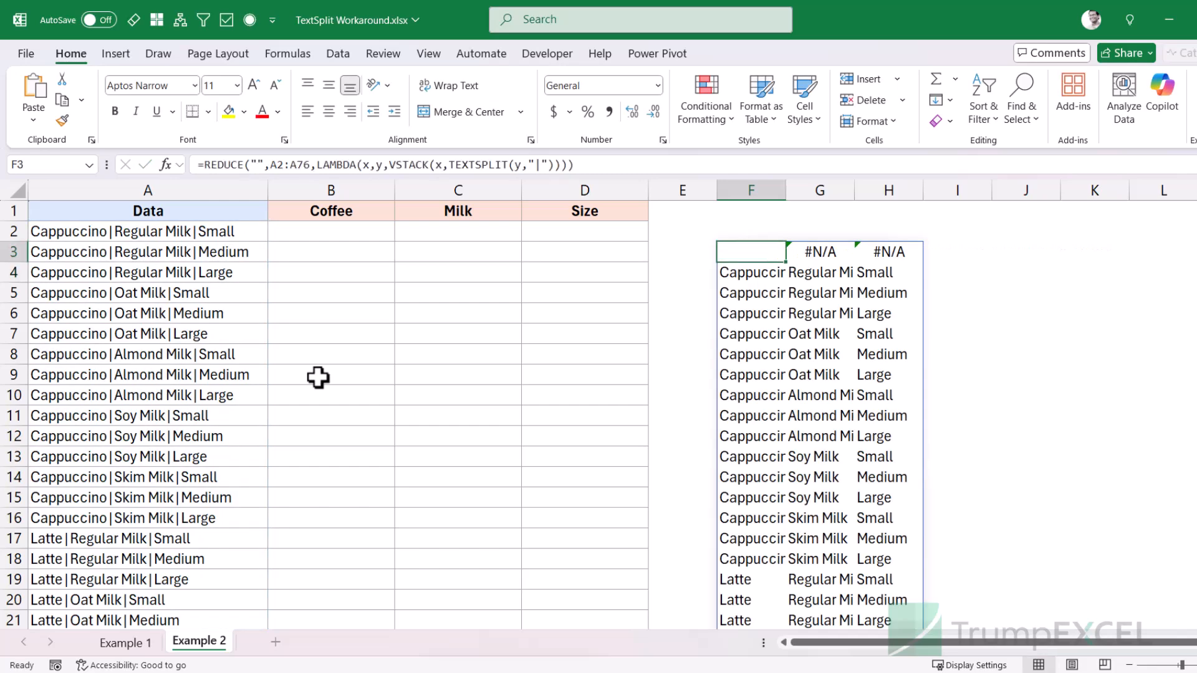
pyautogui.moveTo(743, 252); pyautogui.dragTo(873, 252)
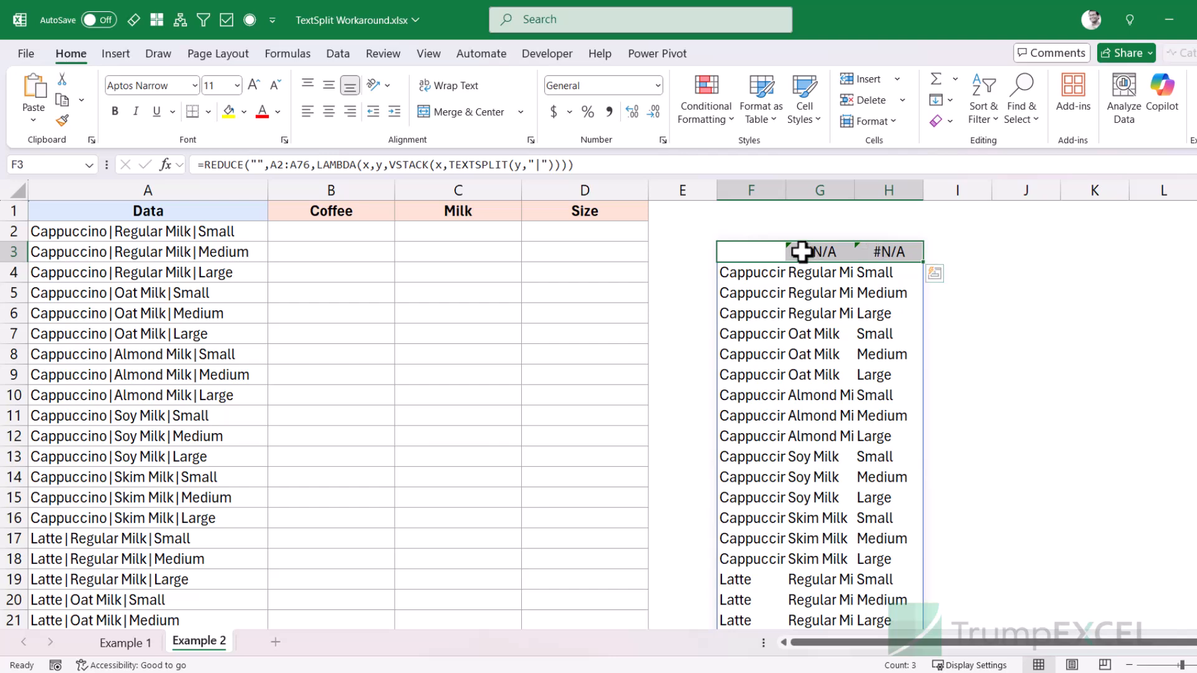
pyautogui.click(766, 273)
pyautogui.hotkey('ctrl', 'shift', 'Down')
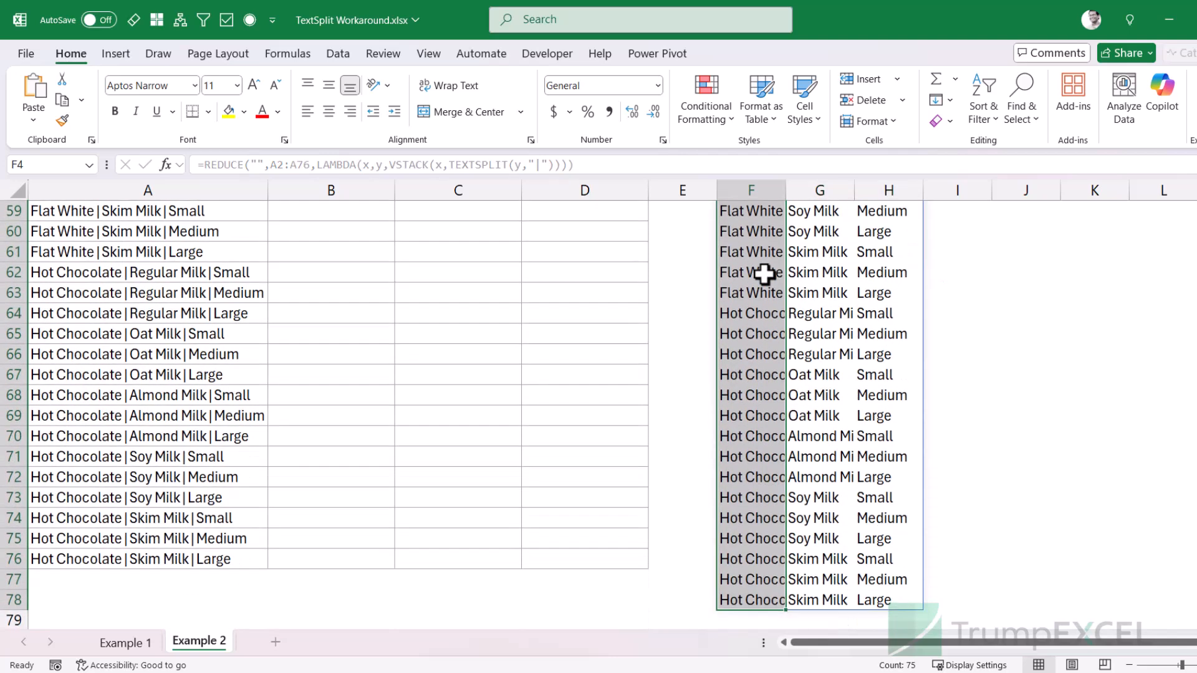
pyautogui.scroll(13, 818, 468)
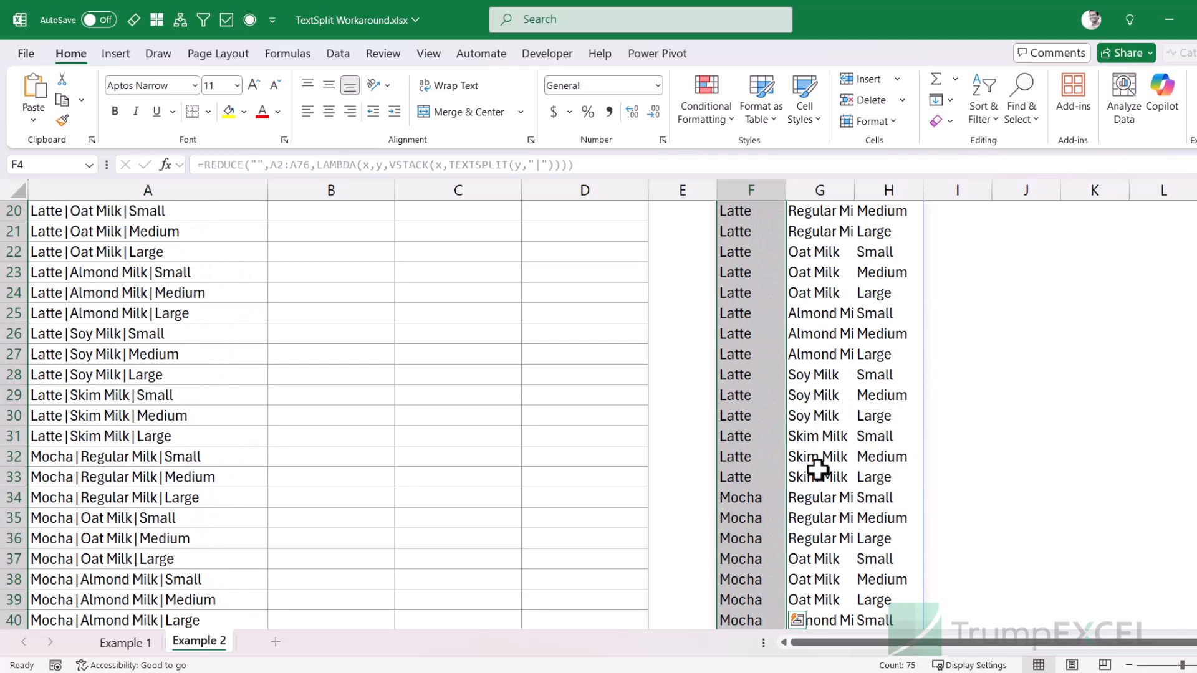
pyautogui.scroll(6, 818, 469)
pyautogui.click(750, 274)
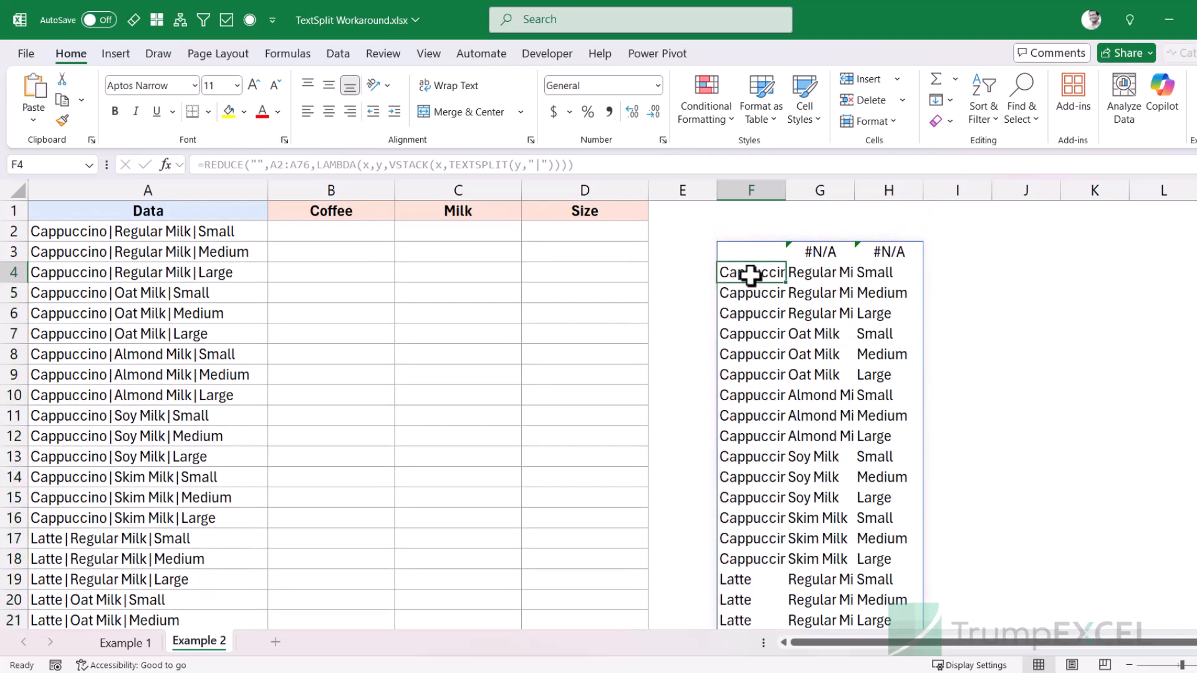
# Step: Wrap the REDUCE formula in F3 in DROP with 1 as the rows argument to remove the first output row
pyautogui.click(755, 254)
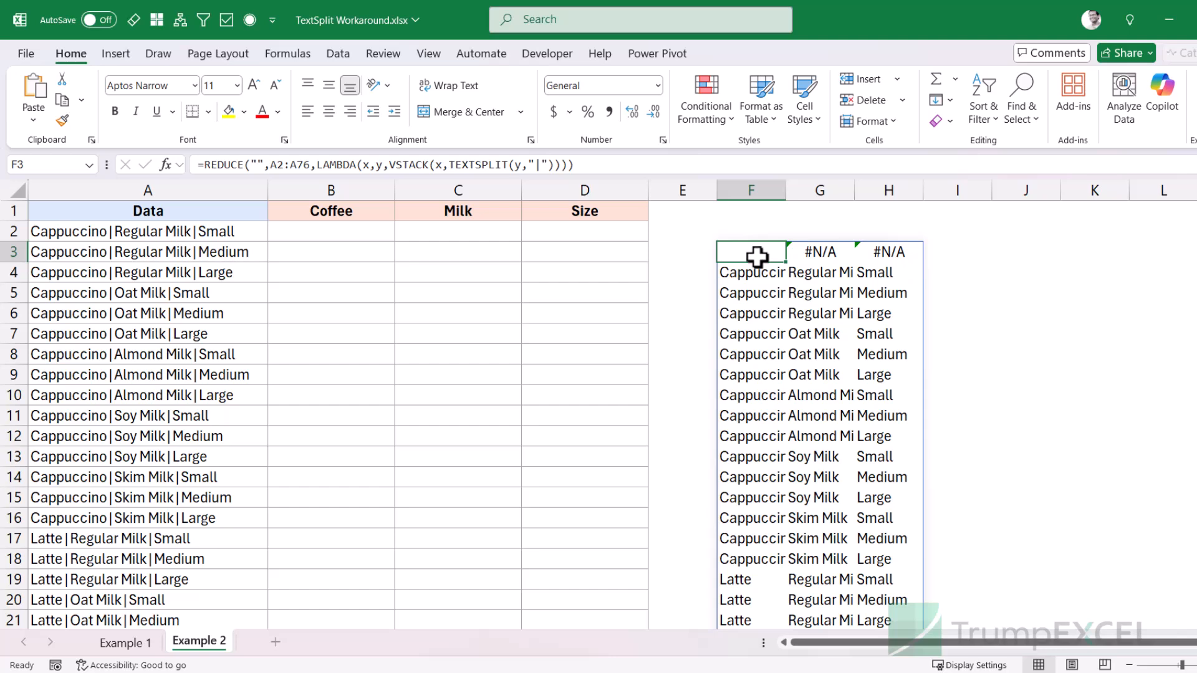
pyautogui.doubleClick(756, 255)
pyautogui.click(723, 251)
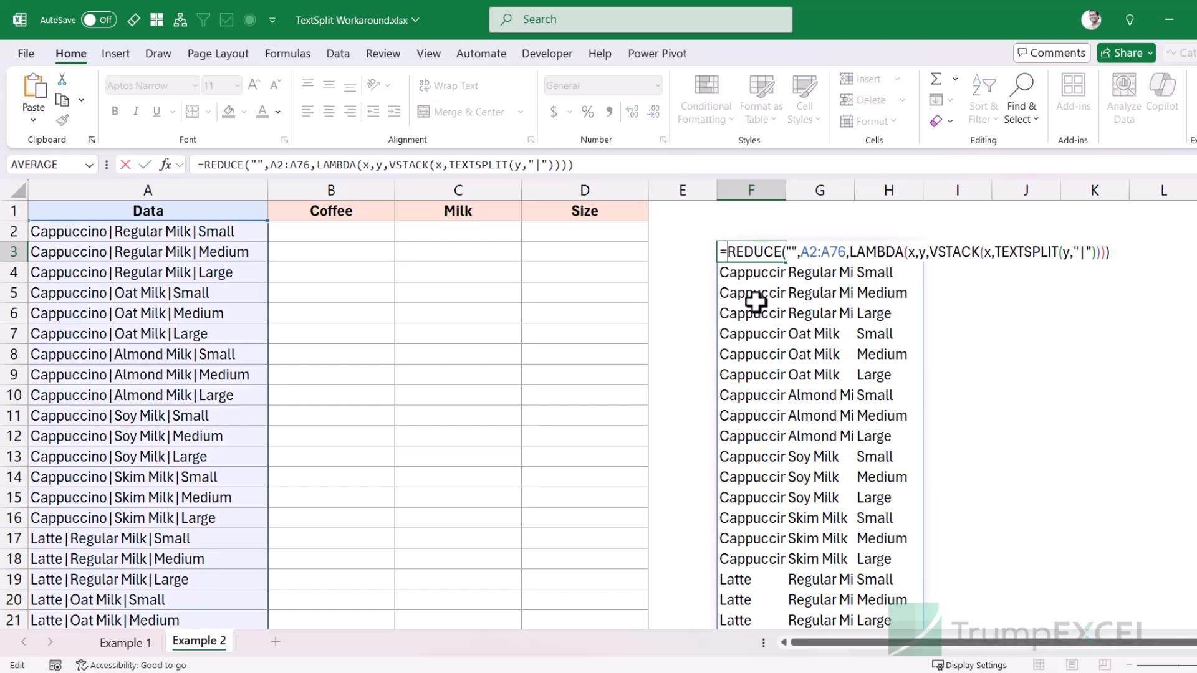
pyautogui.write('DROP(')
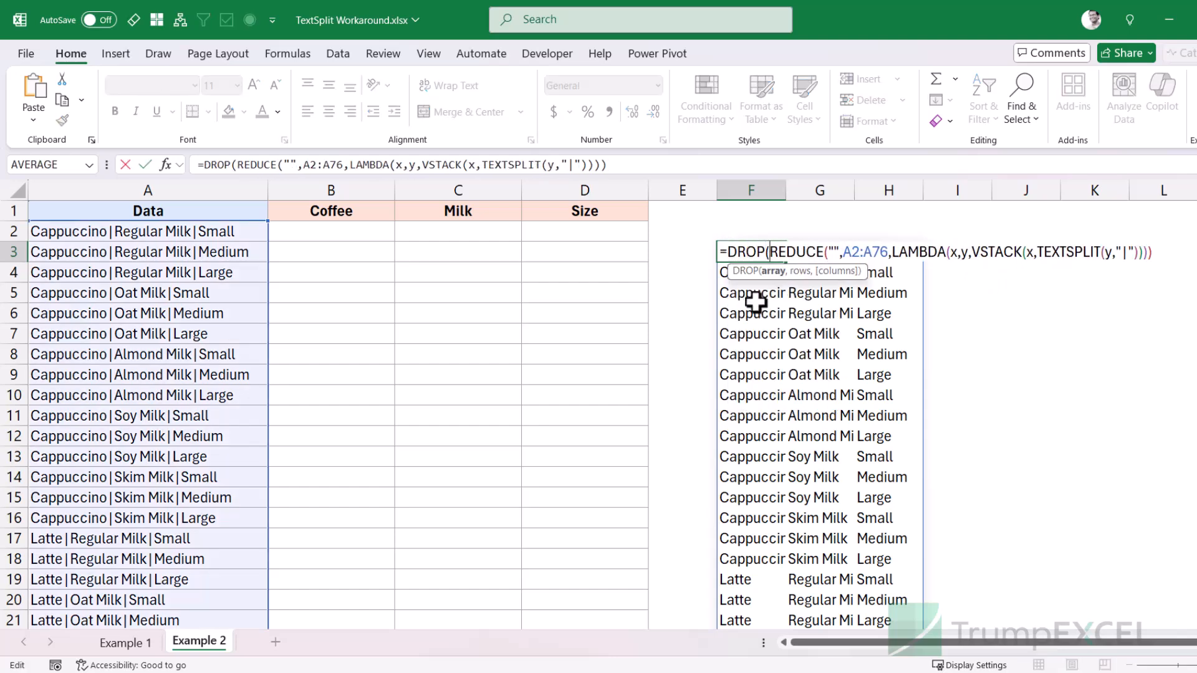
pyautogui.click(1157, 254)
pyautogui.write('),1)')
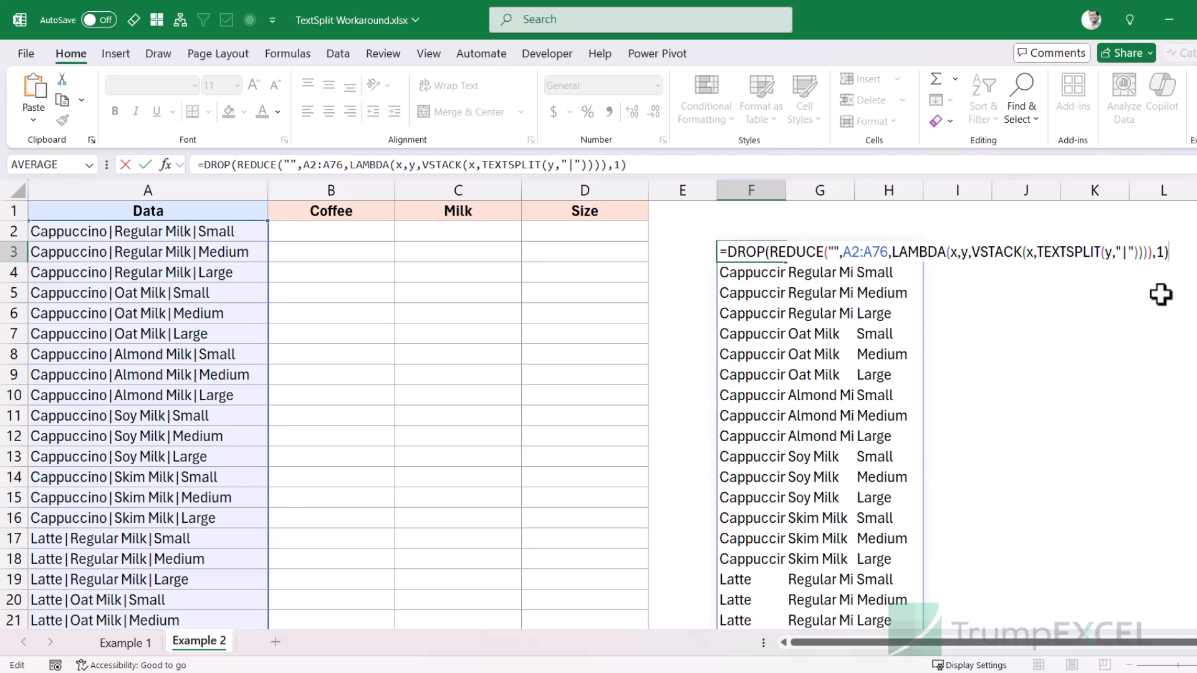
pyautogui.press('Return')
# Step: Move the complete DROP formula from F3 to cell B2 under the Coffee header, leaving F3 empty
pyautogui.press('Up')
pyautogui.press('F2')
pyautogui.hotkey('ctrl', 'a')
pyautogui.hotkey('ctrl', 'c')
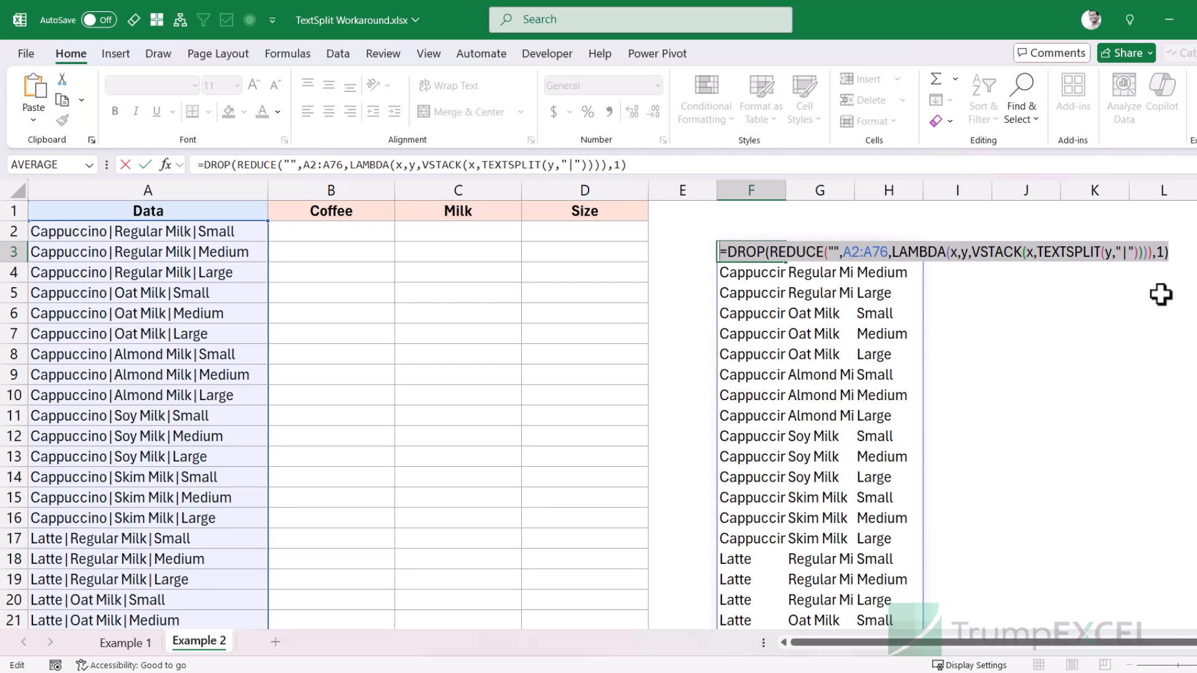
pyautogui.press('Escape')
pyautogui.press('Delete')
pyautogui.press('Left')
pyautogui.press('Left')
pyautogui.press('Left')
pyautogui.press('Left')
pyautogui.press('Up')
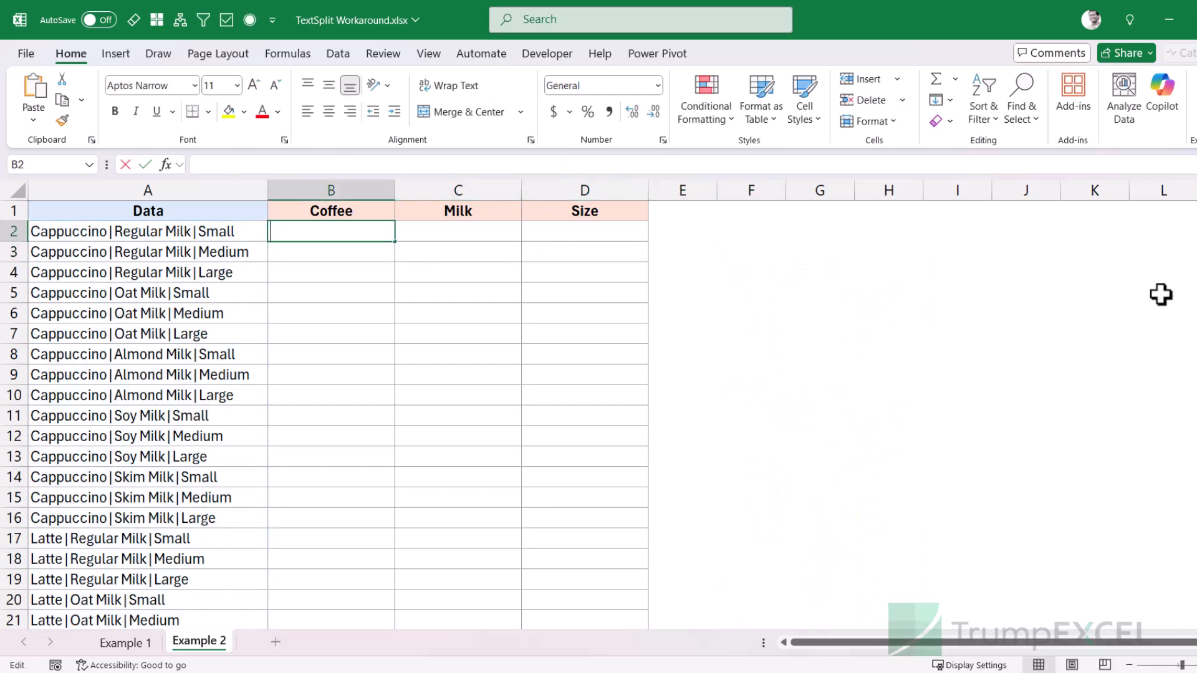
pyautogui.hotkey('ctrl', 'v')
pyautogui.press('Return')
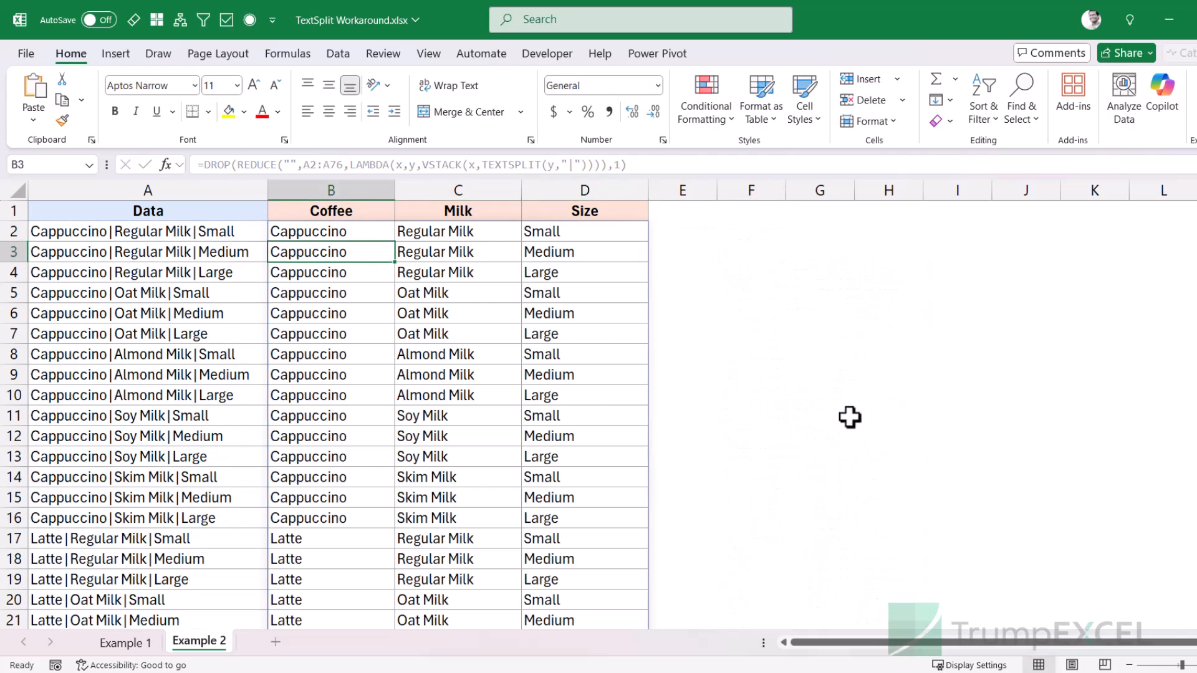
# Step: Review the spilled Coffee, Milk and Size columns, and examine the initial value, array and LAMBDA parts of the formula in B2
pyautogui.scroll(-20, 590, 417)
pyautogui.scroll(18, 590, 417)
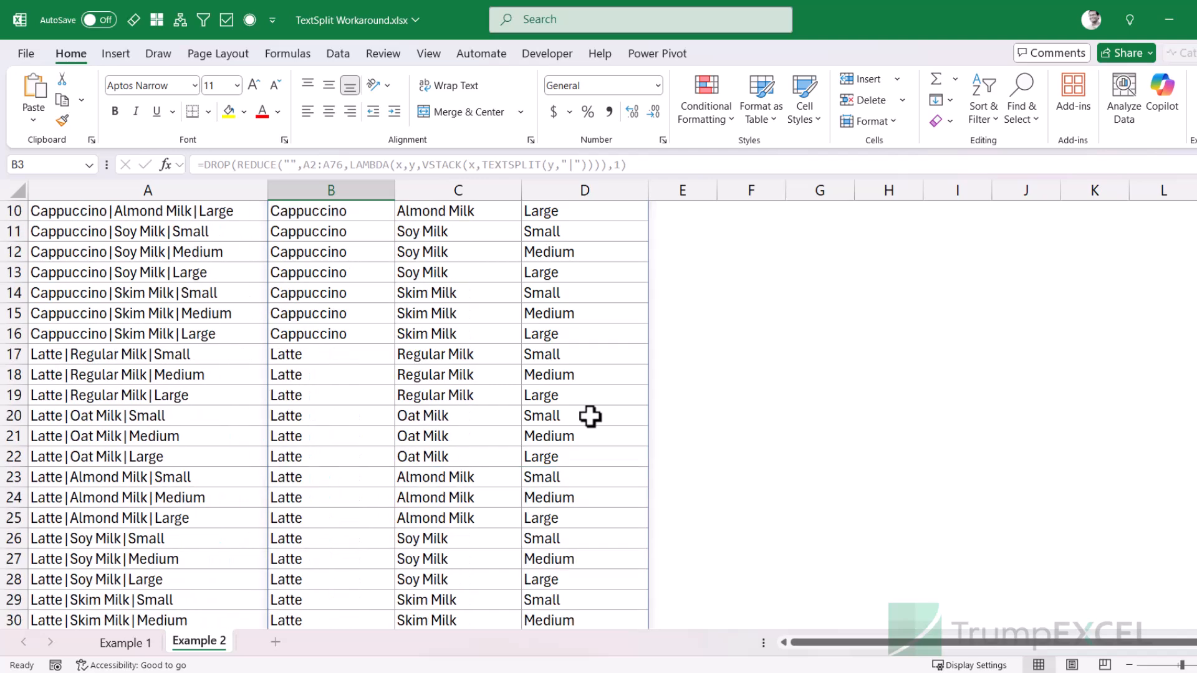
pyautogui.scroll(3, 590, 417)
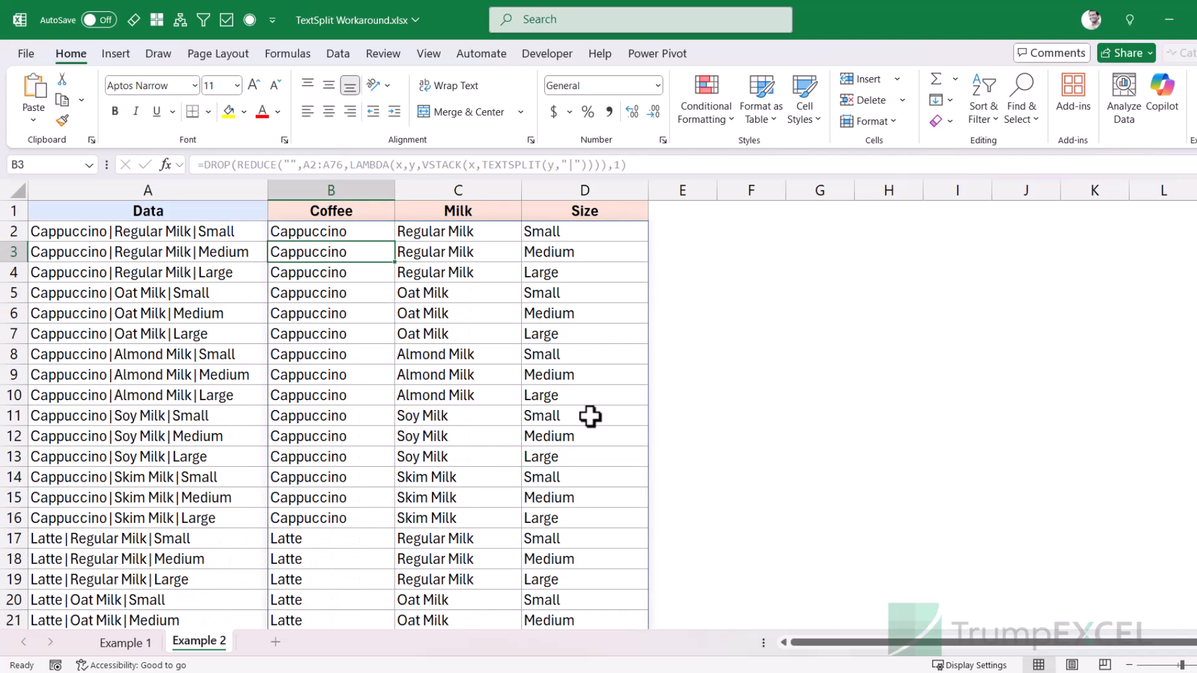
pyautogui.click(331, 232)
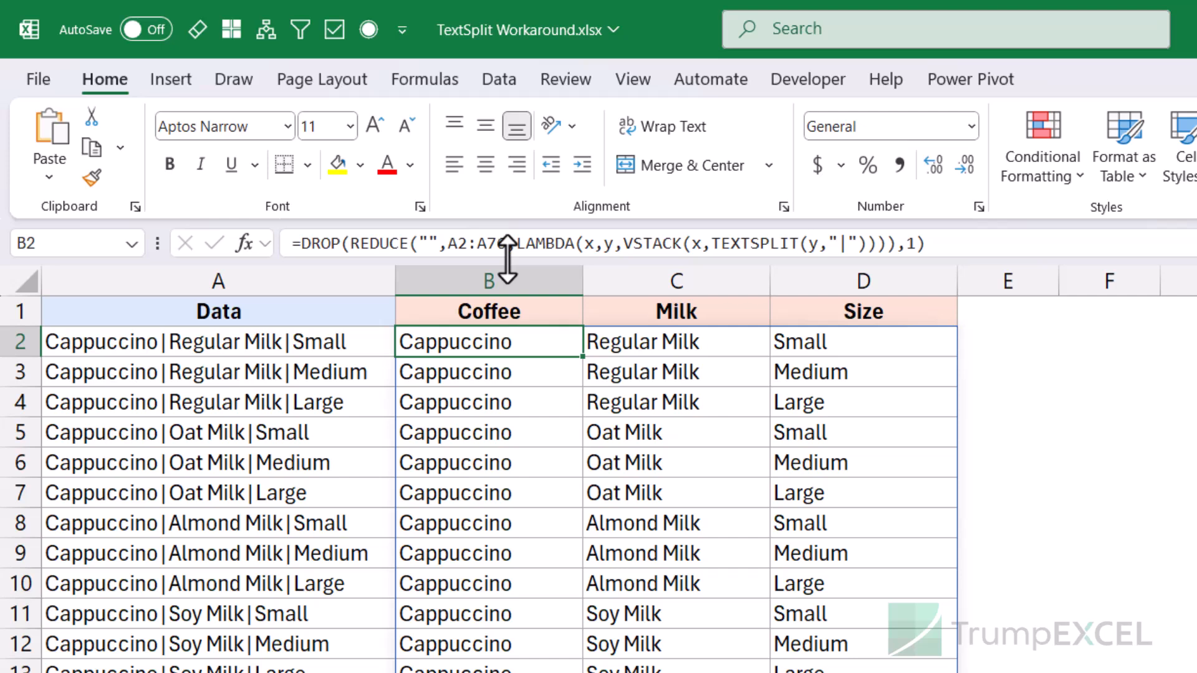
pyautogui.moveTo(508, 259); pyautogui.dragTo(505, 293)
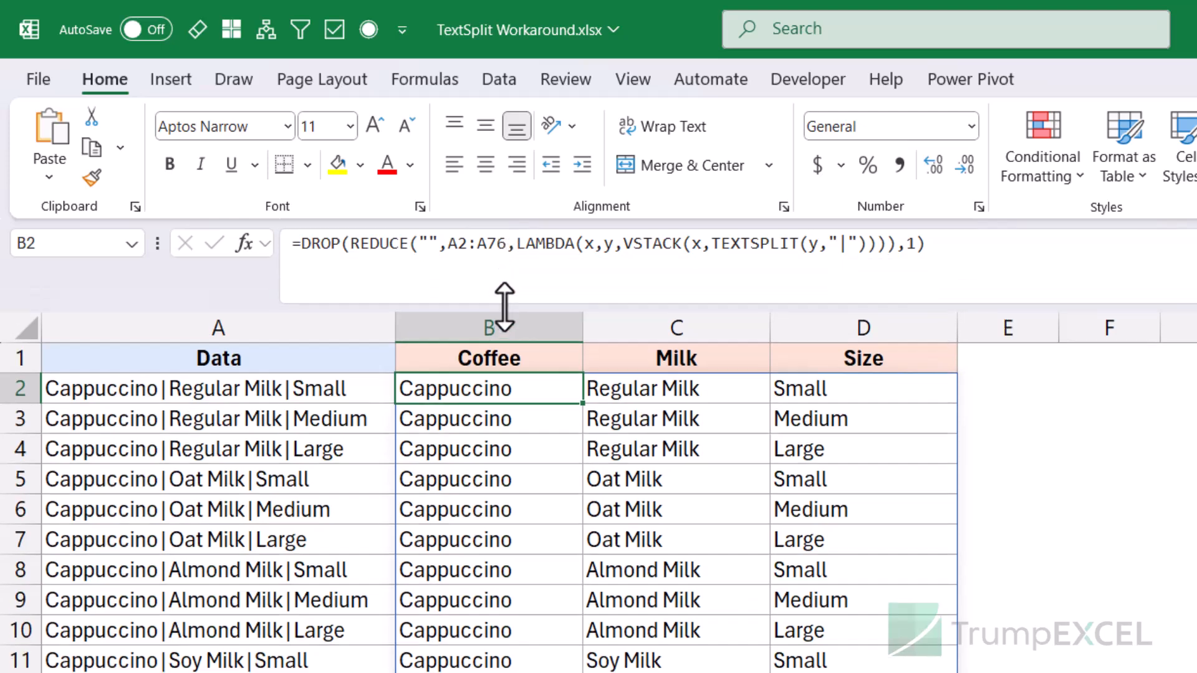
pyautogui.click(420, 244)
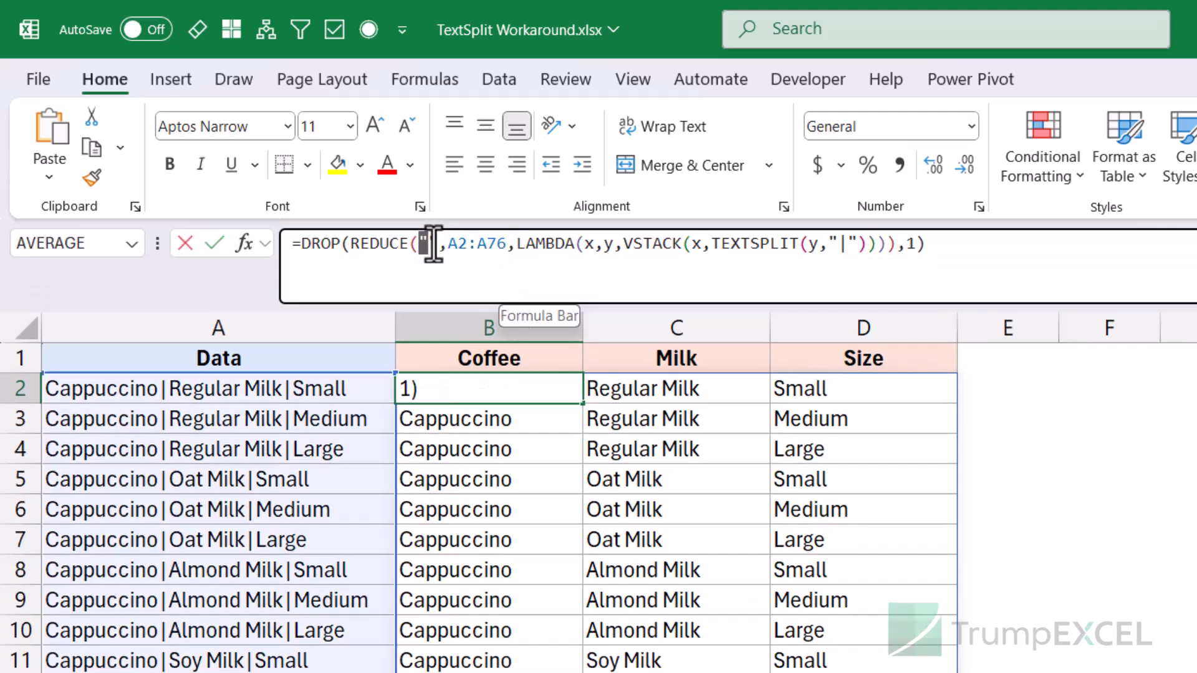
pyautogui.moveTo(419, 243); pyautogui.dragTo(438, 243)
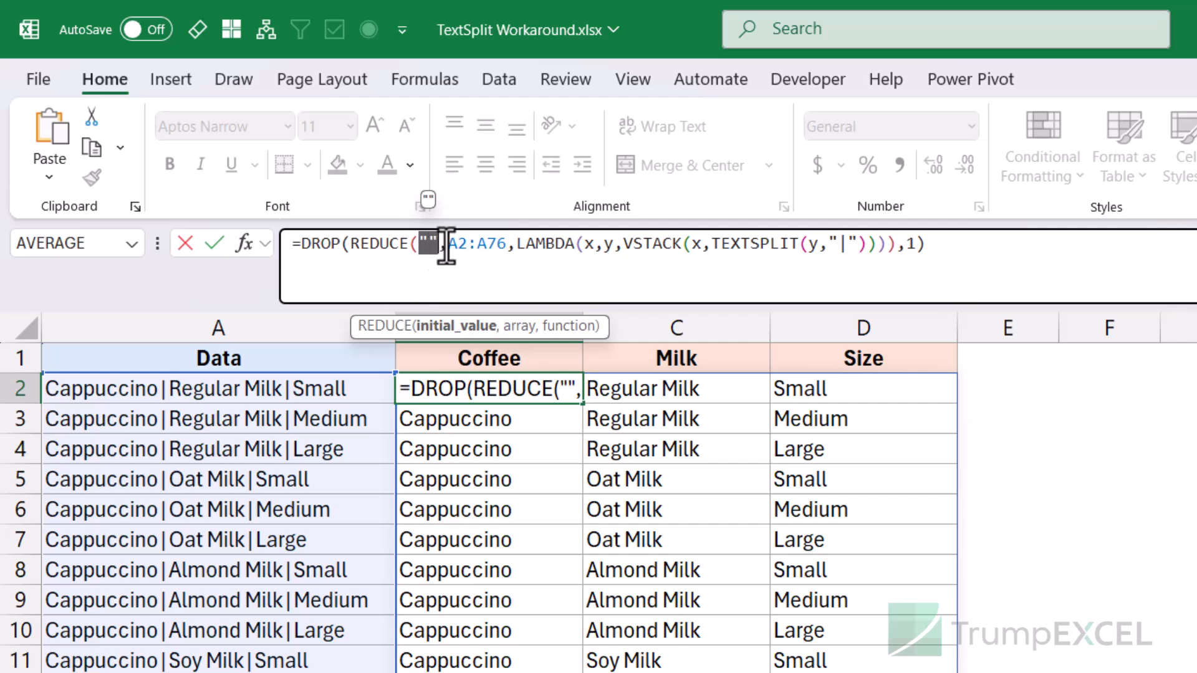
pyautogui.moveTo(448, 243); pyautogui.dragTo(505, 244)
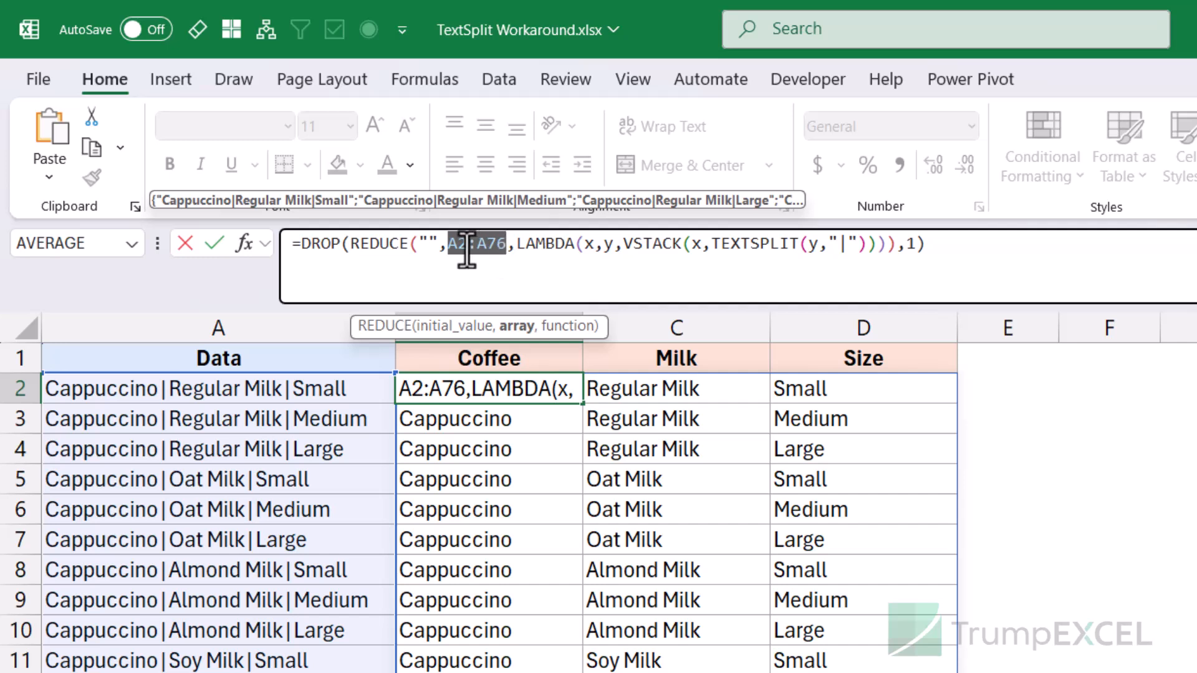
pyautogui.moveTo(417, 243); pyautogui.dragTo(506, 243)
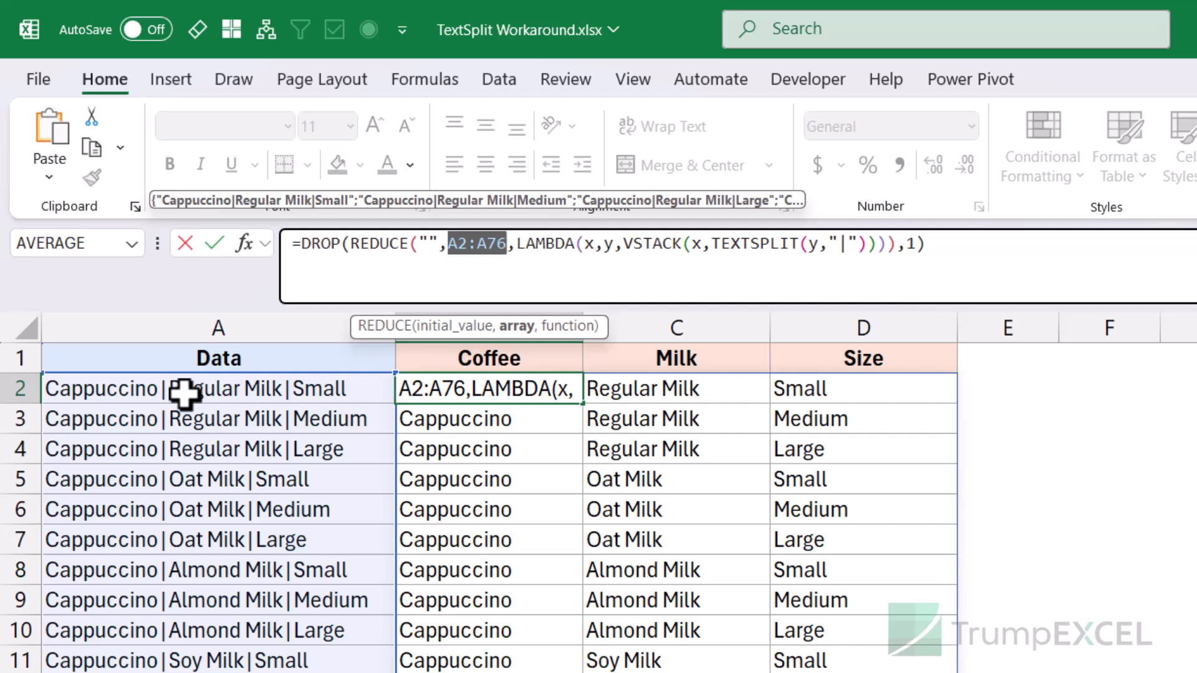
pyautogui.moveTo(624, 243); pyautogui.dragTo(864, 244)
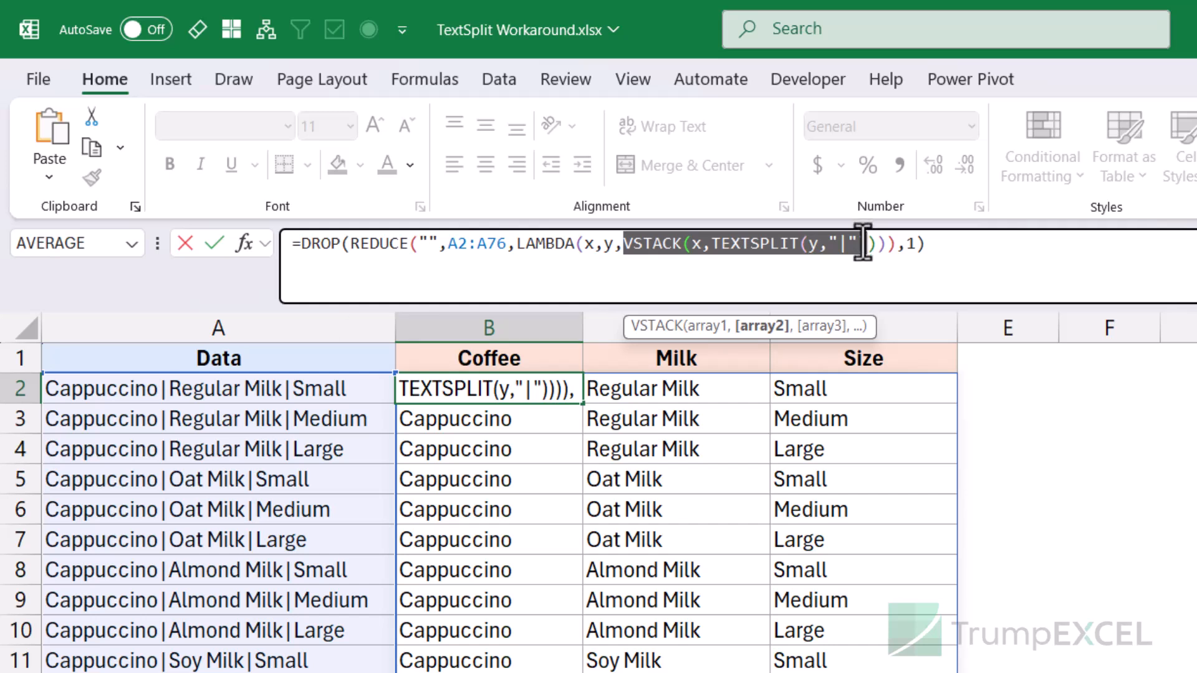
pyautogui.moveTo(863, 243); pyautogui.dragTo(868, 244)
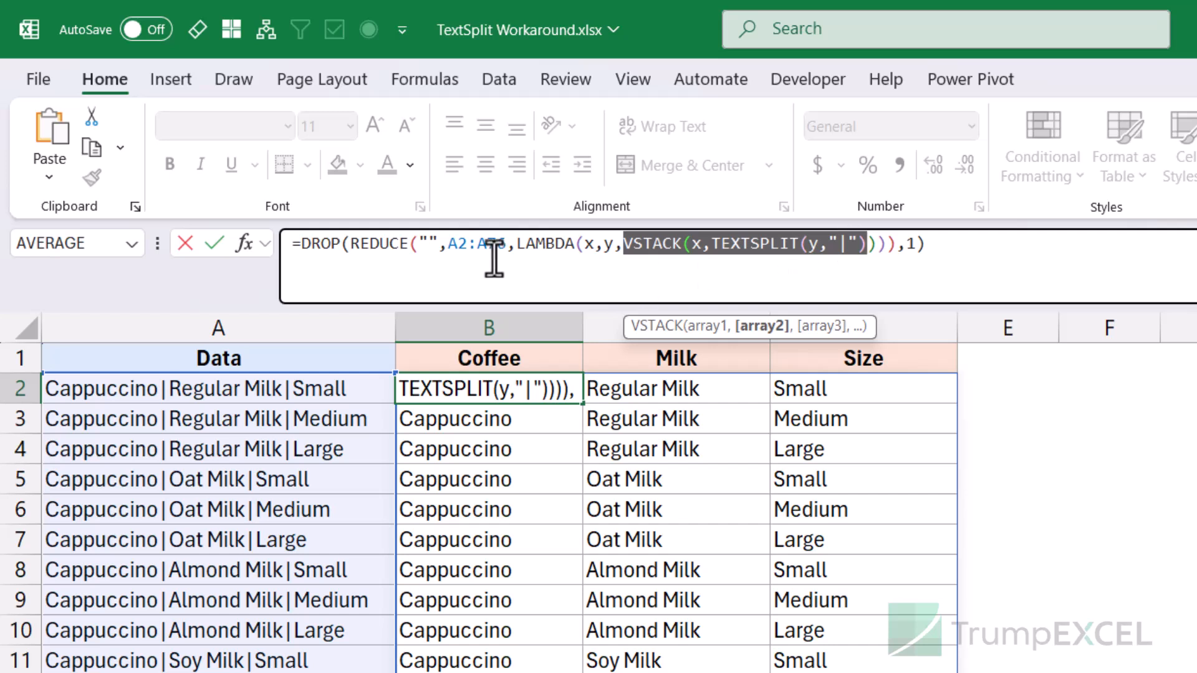
pyautogui.click(585, 245)
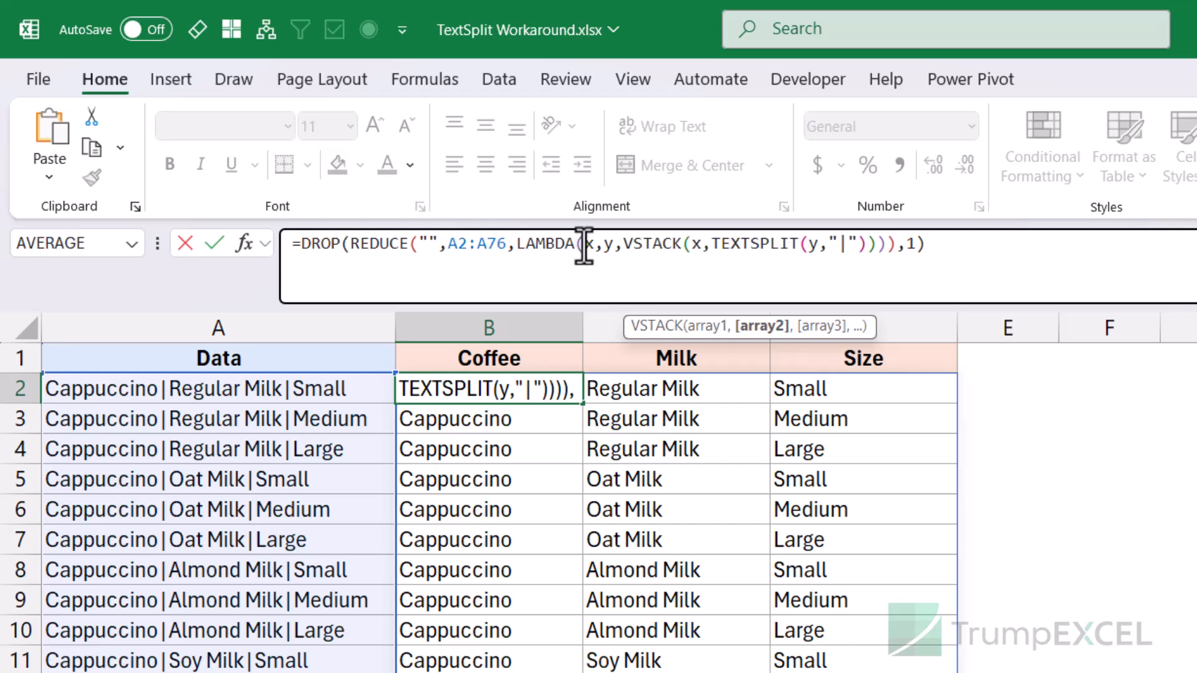
pyautogui.doubleClick(589, 244)
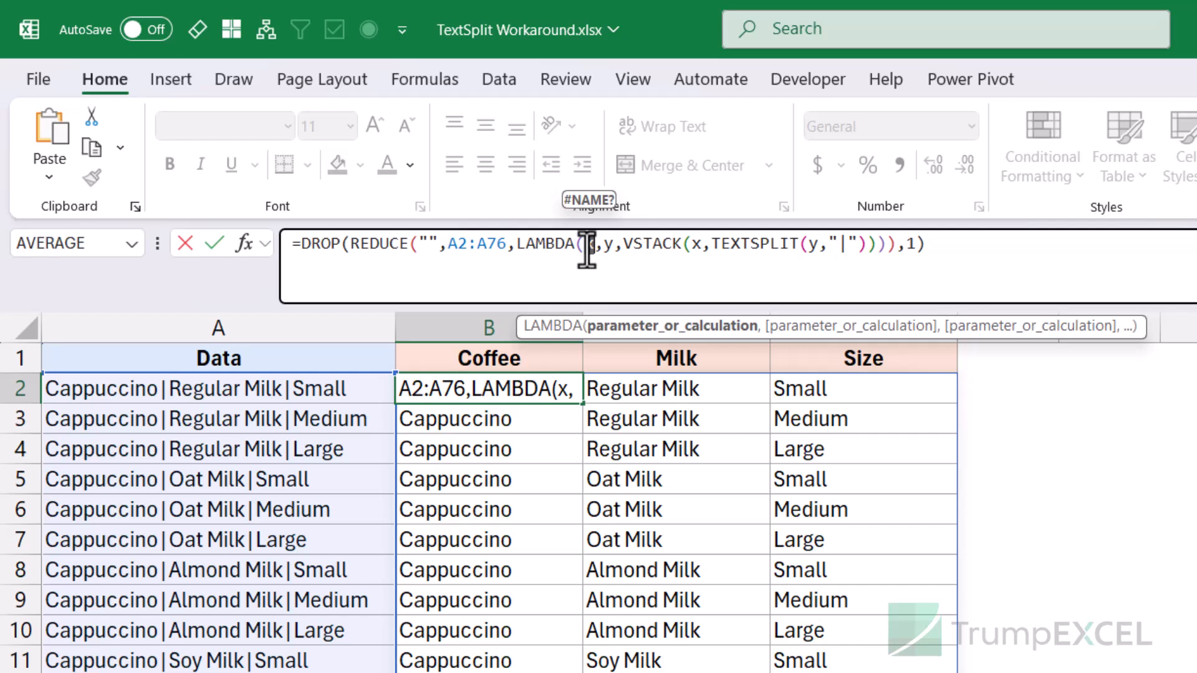
pyautogui.hotkey('ctrl', 'Return')
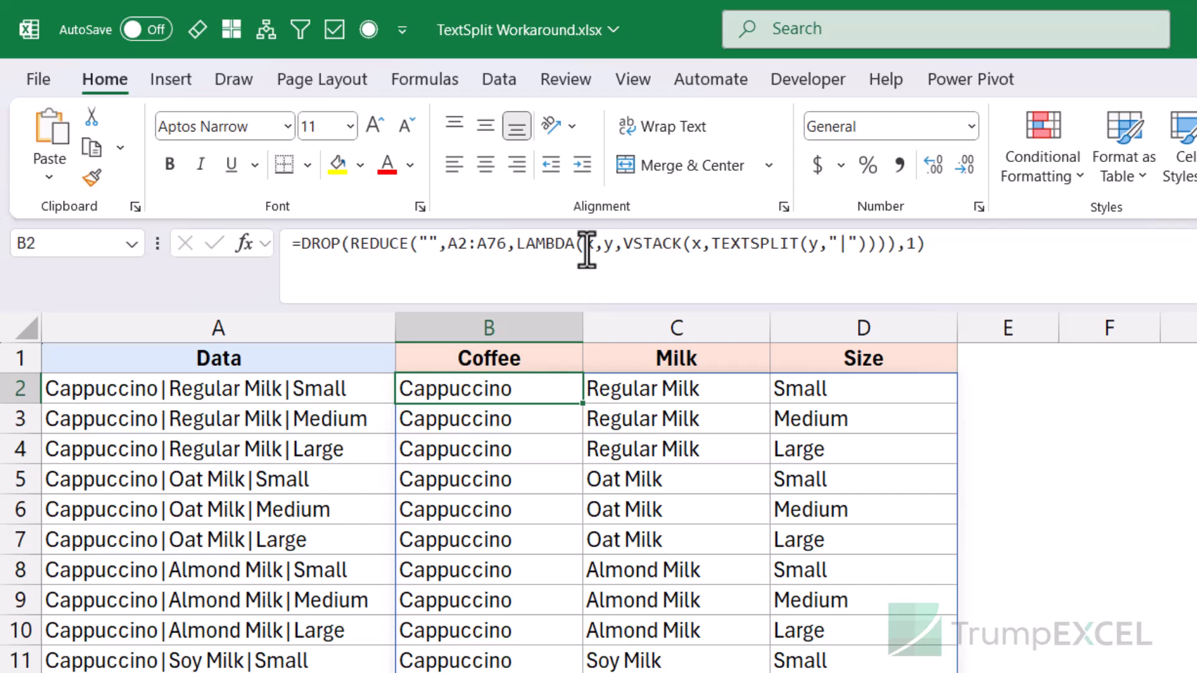